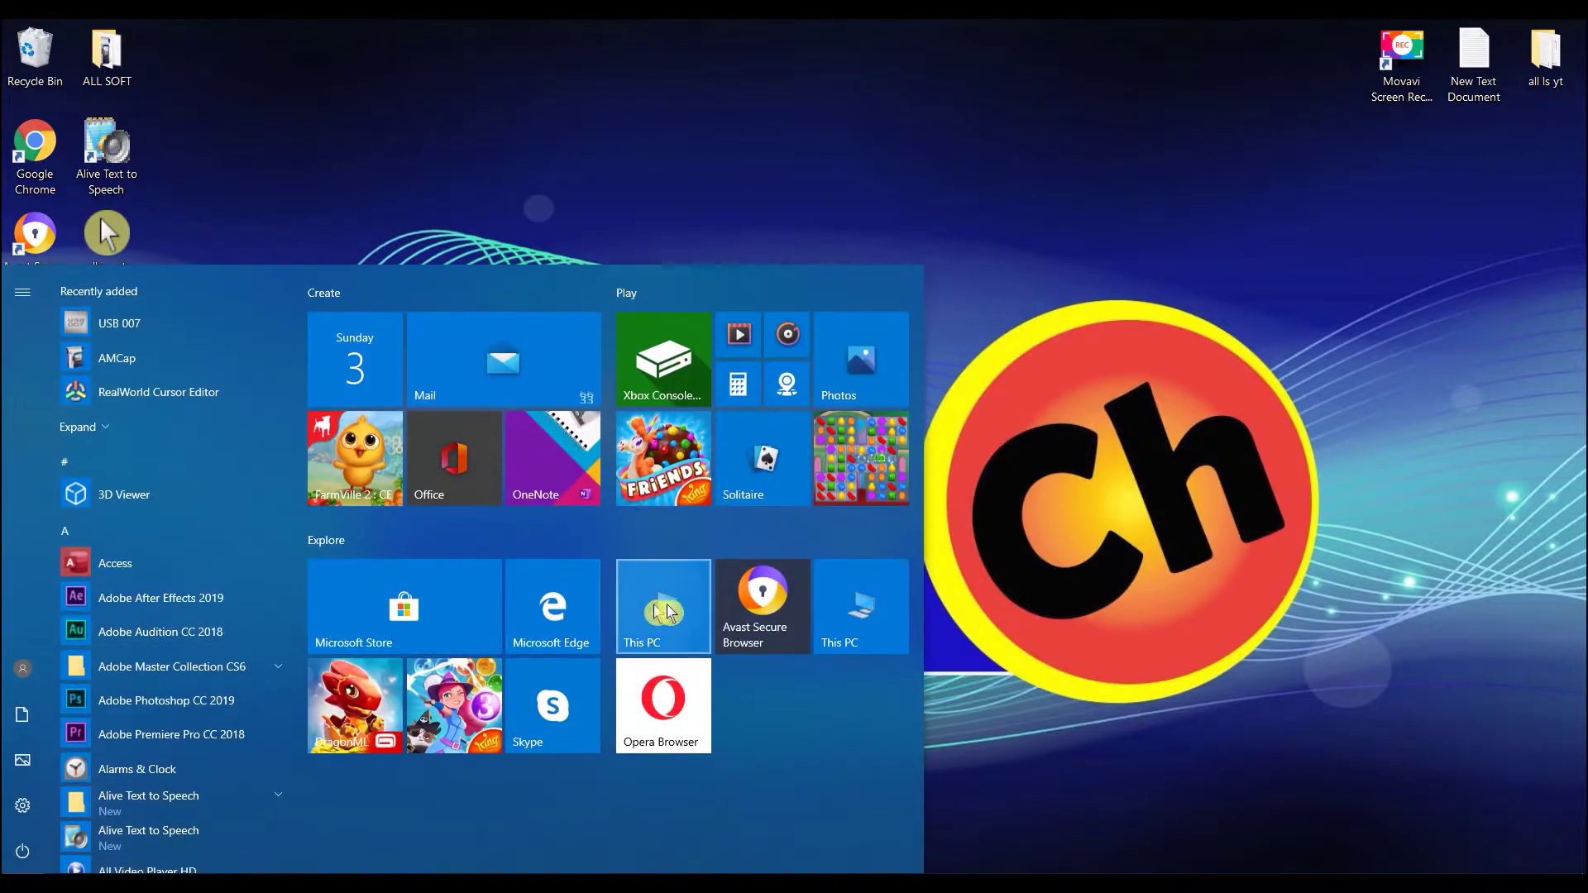
Open This PC in File Explorer
{"action": "left_click", "coordinate": [667, 613]}
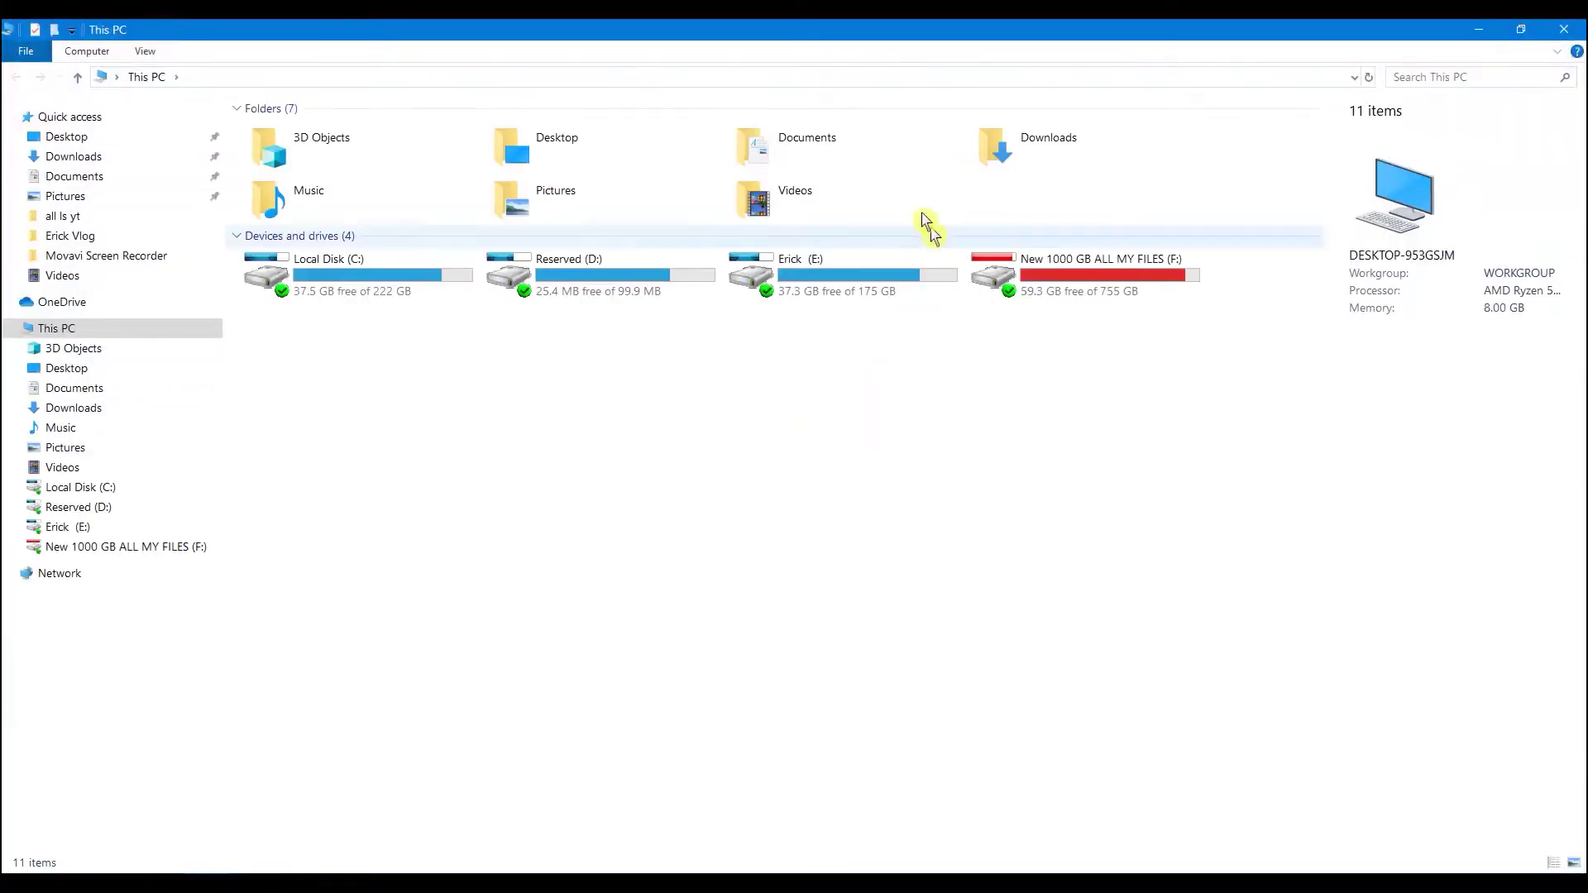
Turn on Magnifier and open Erick (E:) > ALL KEIRA AND JOSH AND Family > Erick Vlog
{"action": "double_click", "coordinate": [848, 294]}
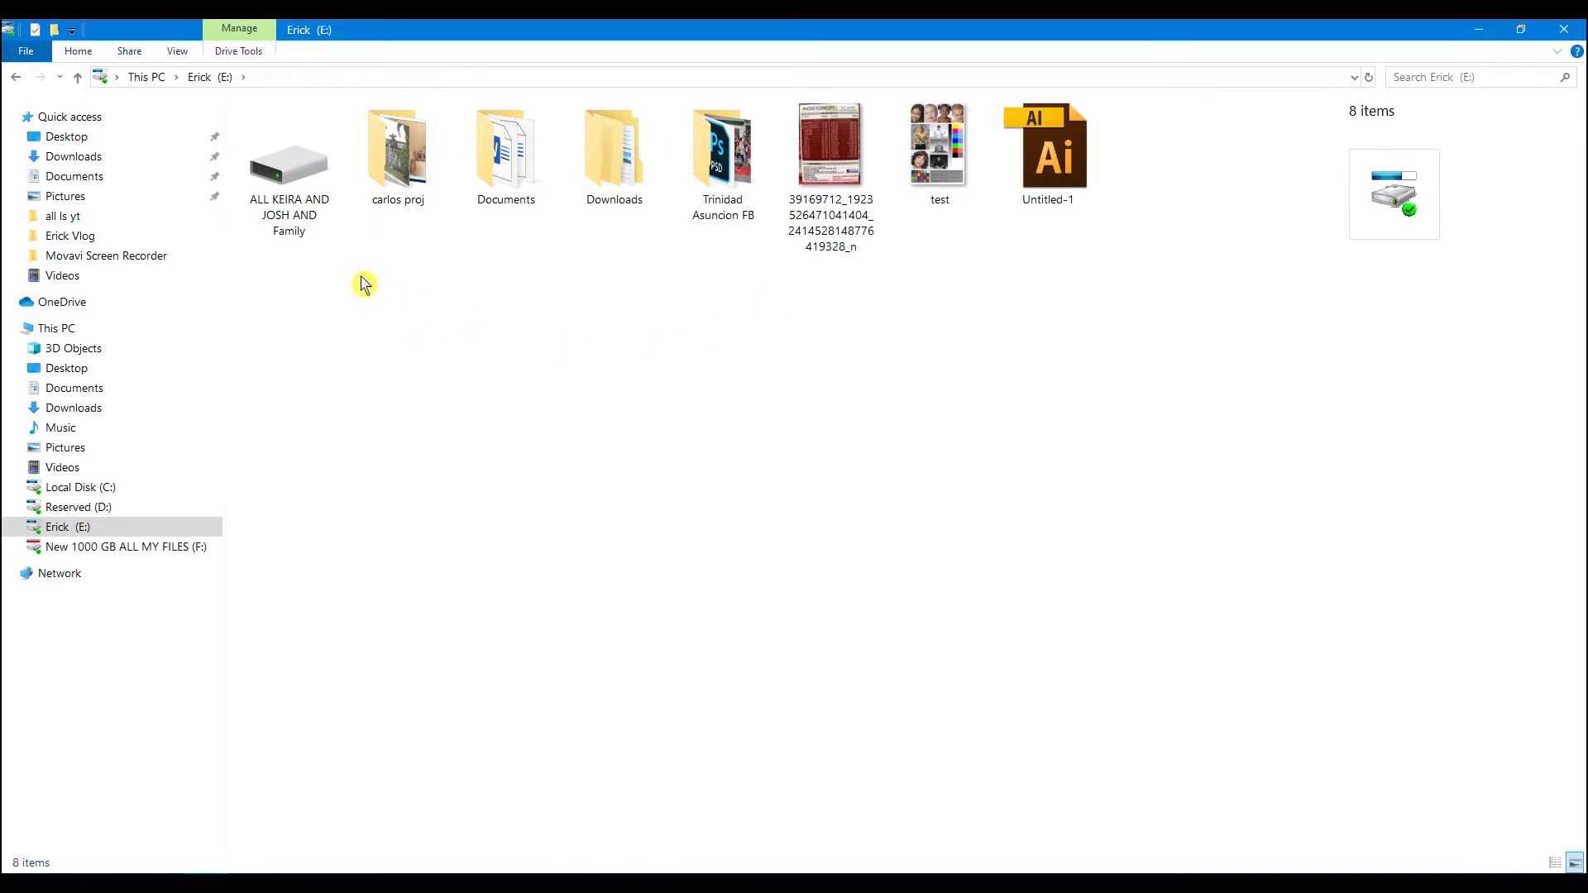
{"action": "key", "text": "super+plus"}
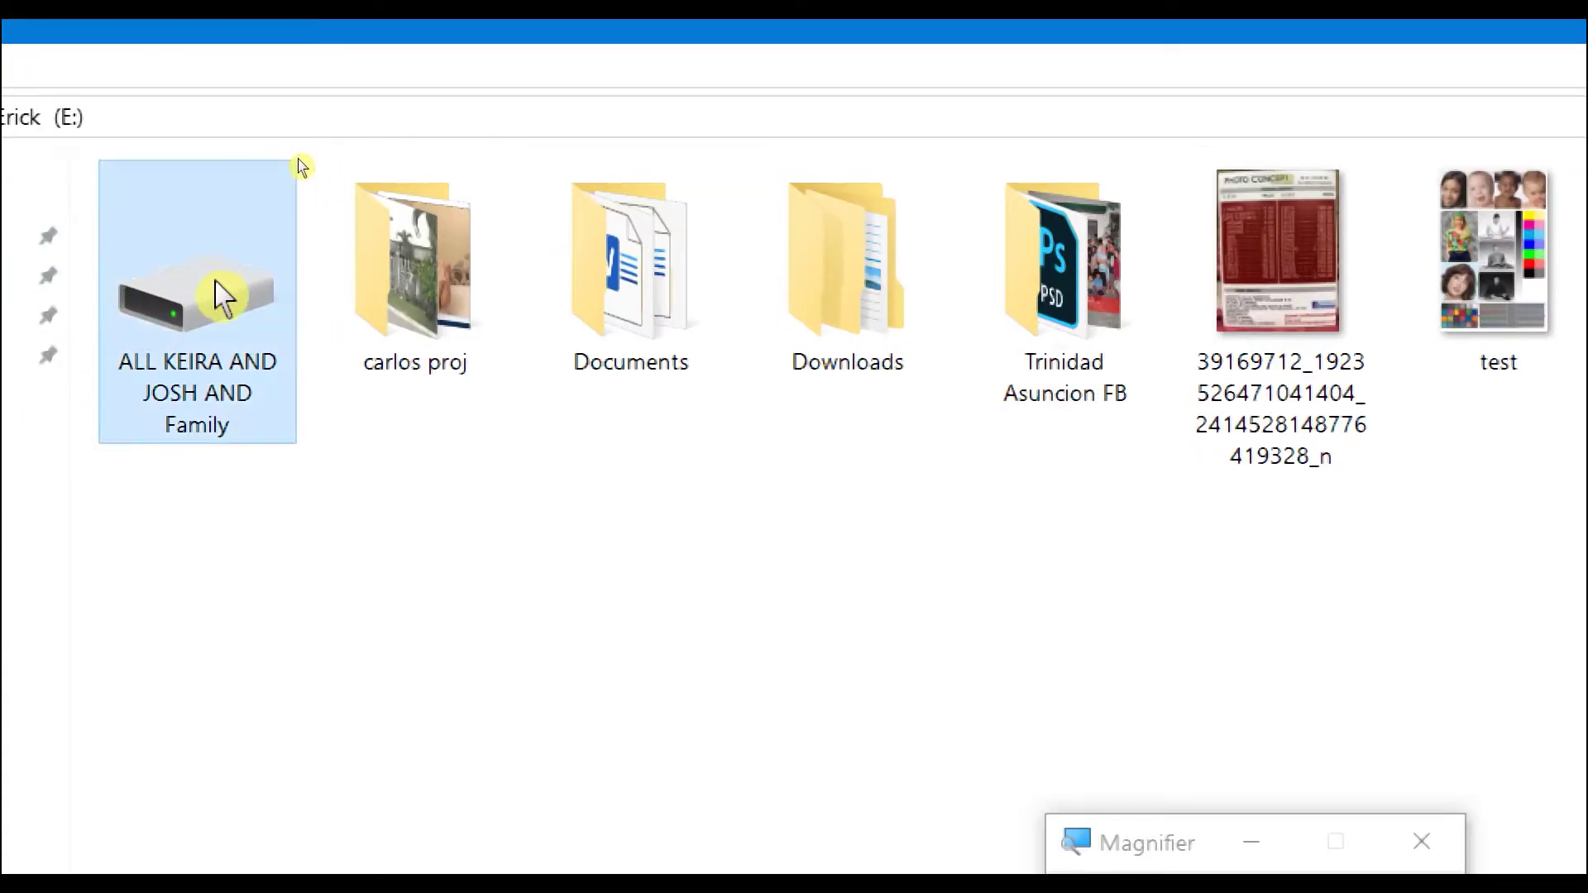
{"action": "double_click", "coordinate": [220, 295]}
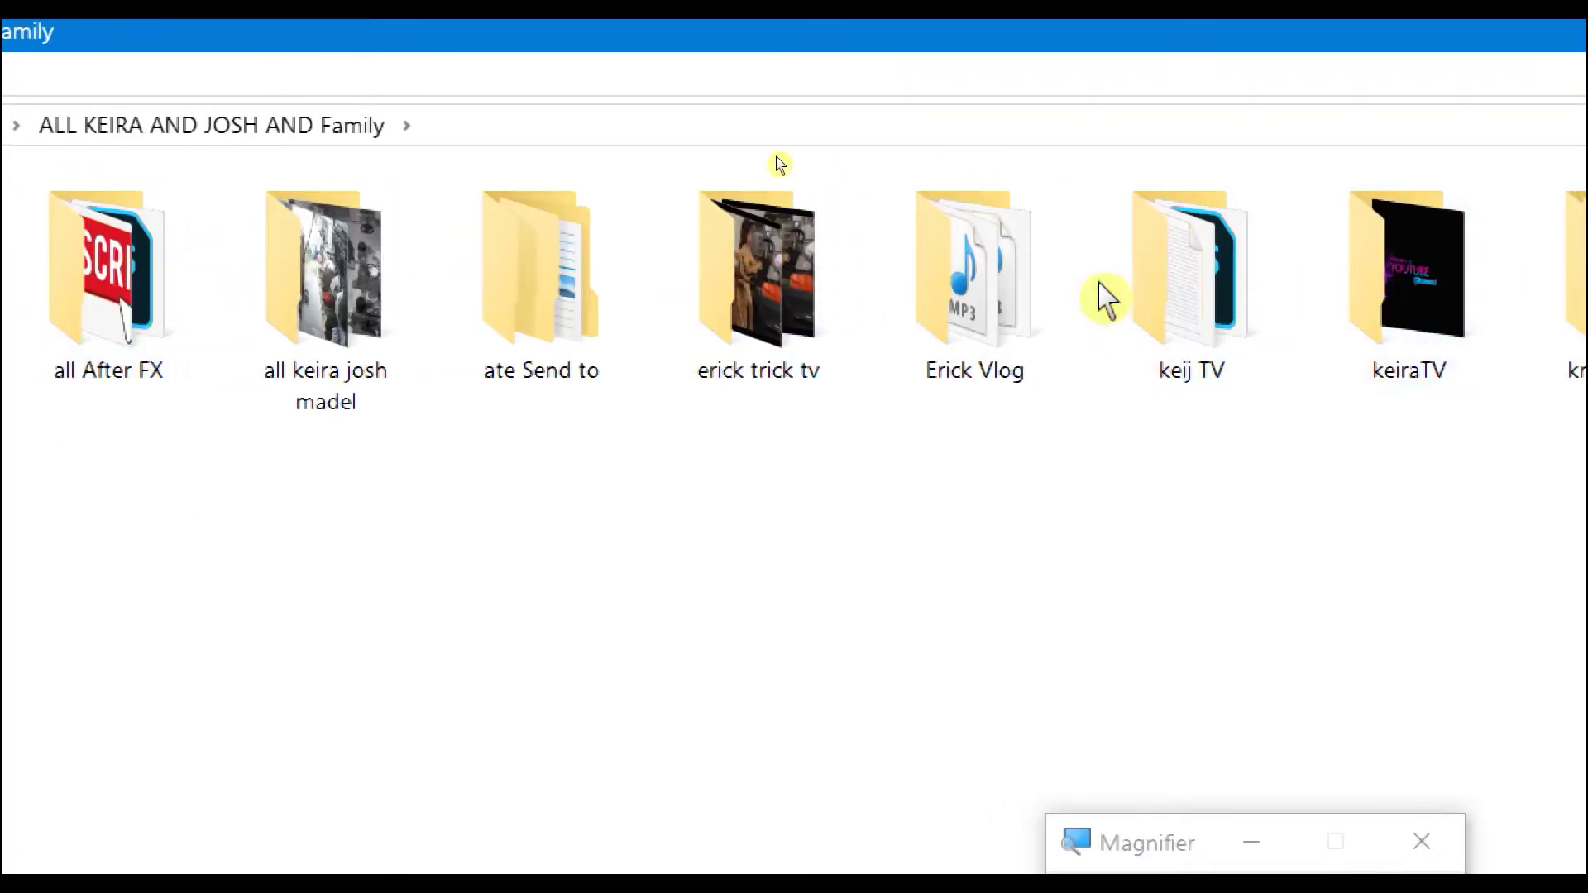
{"action": "left_click", "coordinate": [984, 281]}
{"action": "double_click", "coordinate": [990, 288]}
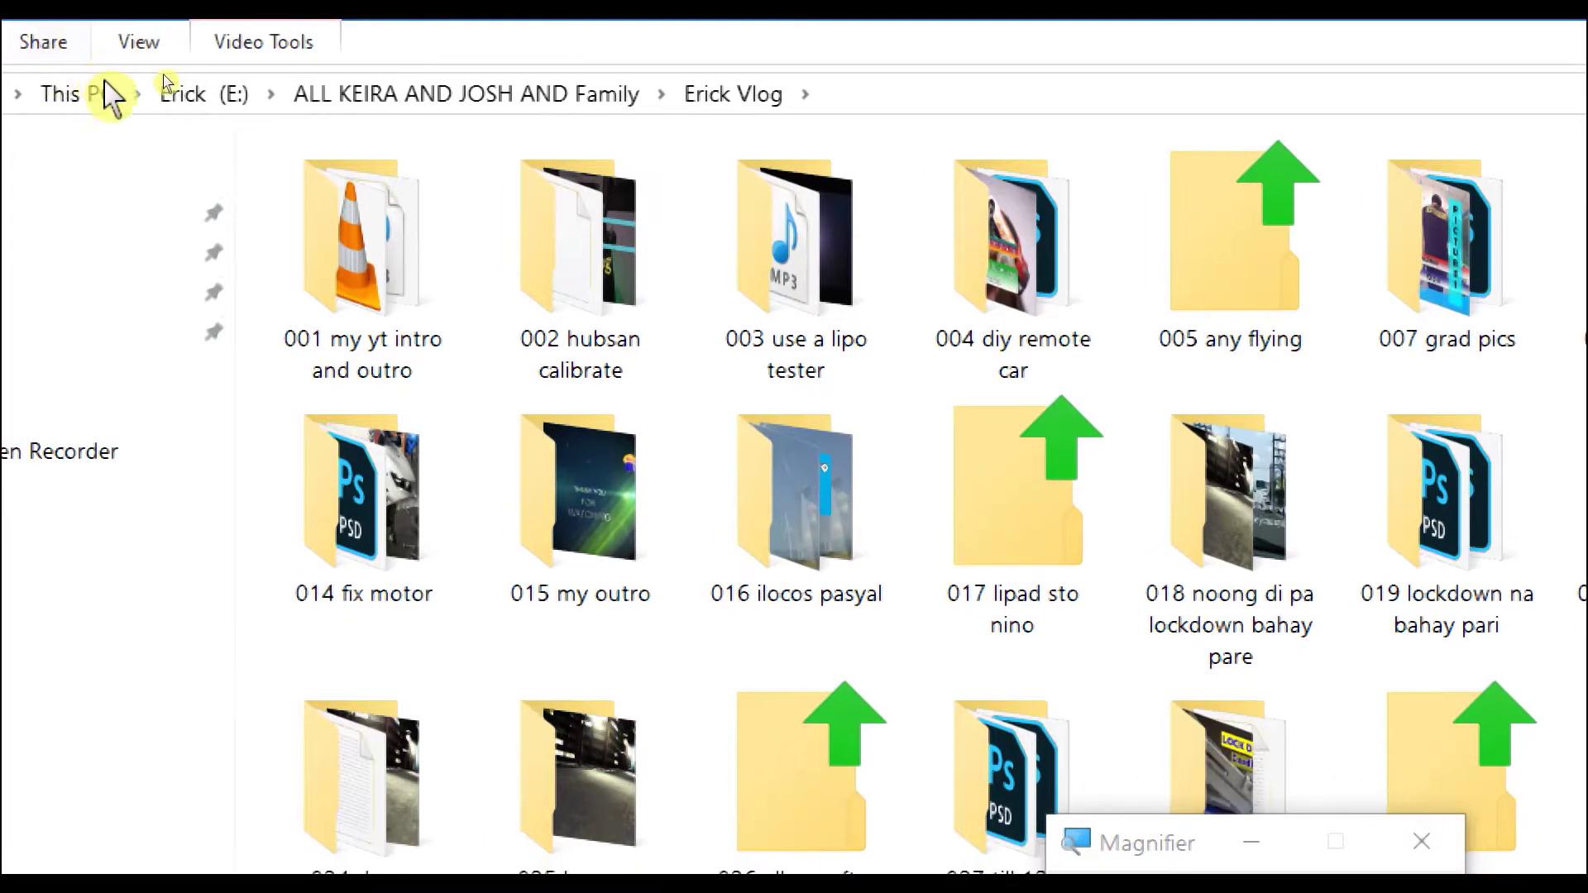
Check the erick trick tv folder, then go back to the family folder
{"action": "key", "text": "alt+Left"}
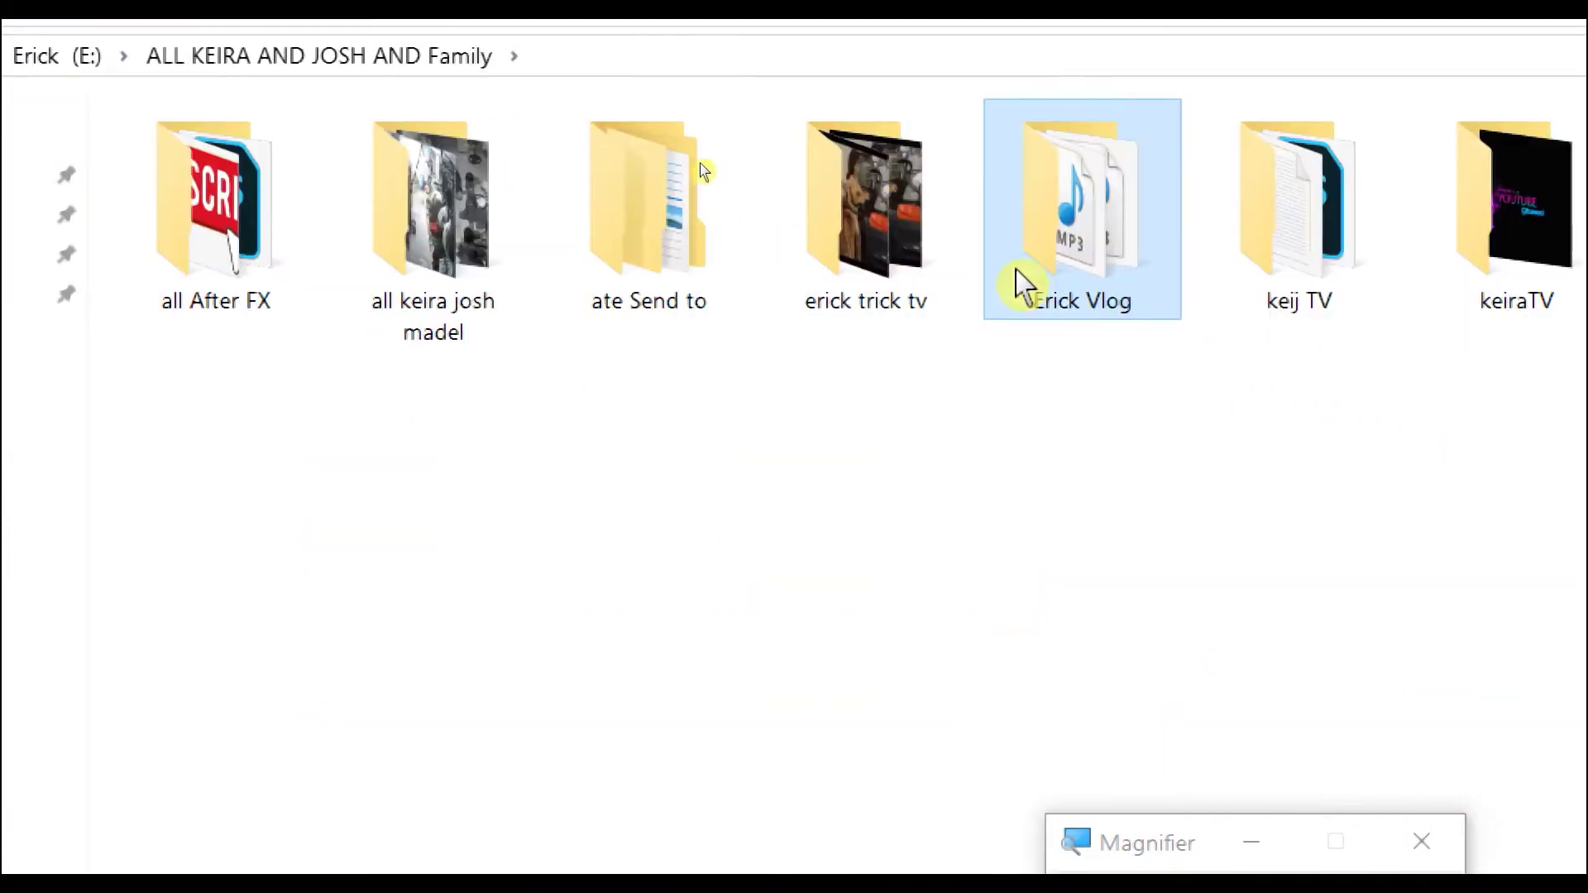
{"action": "left_click", "coordinate": [915, 203]}
{"action": "double_click", "coordinate": [876, 234]}
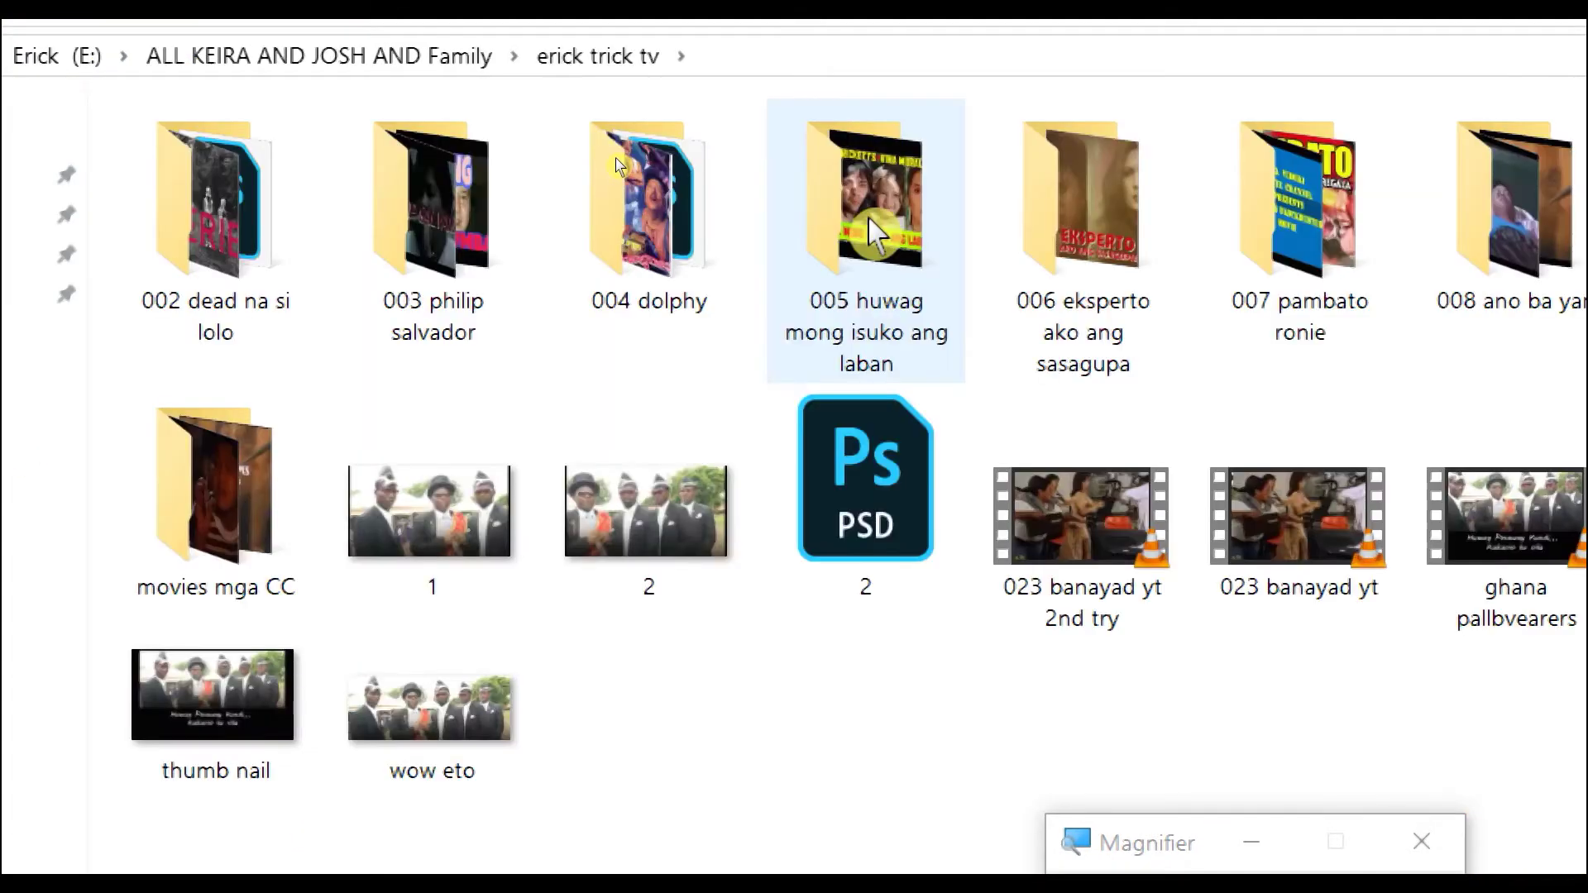
{"action": "left_click", "coordinate": [1028, 620]}
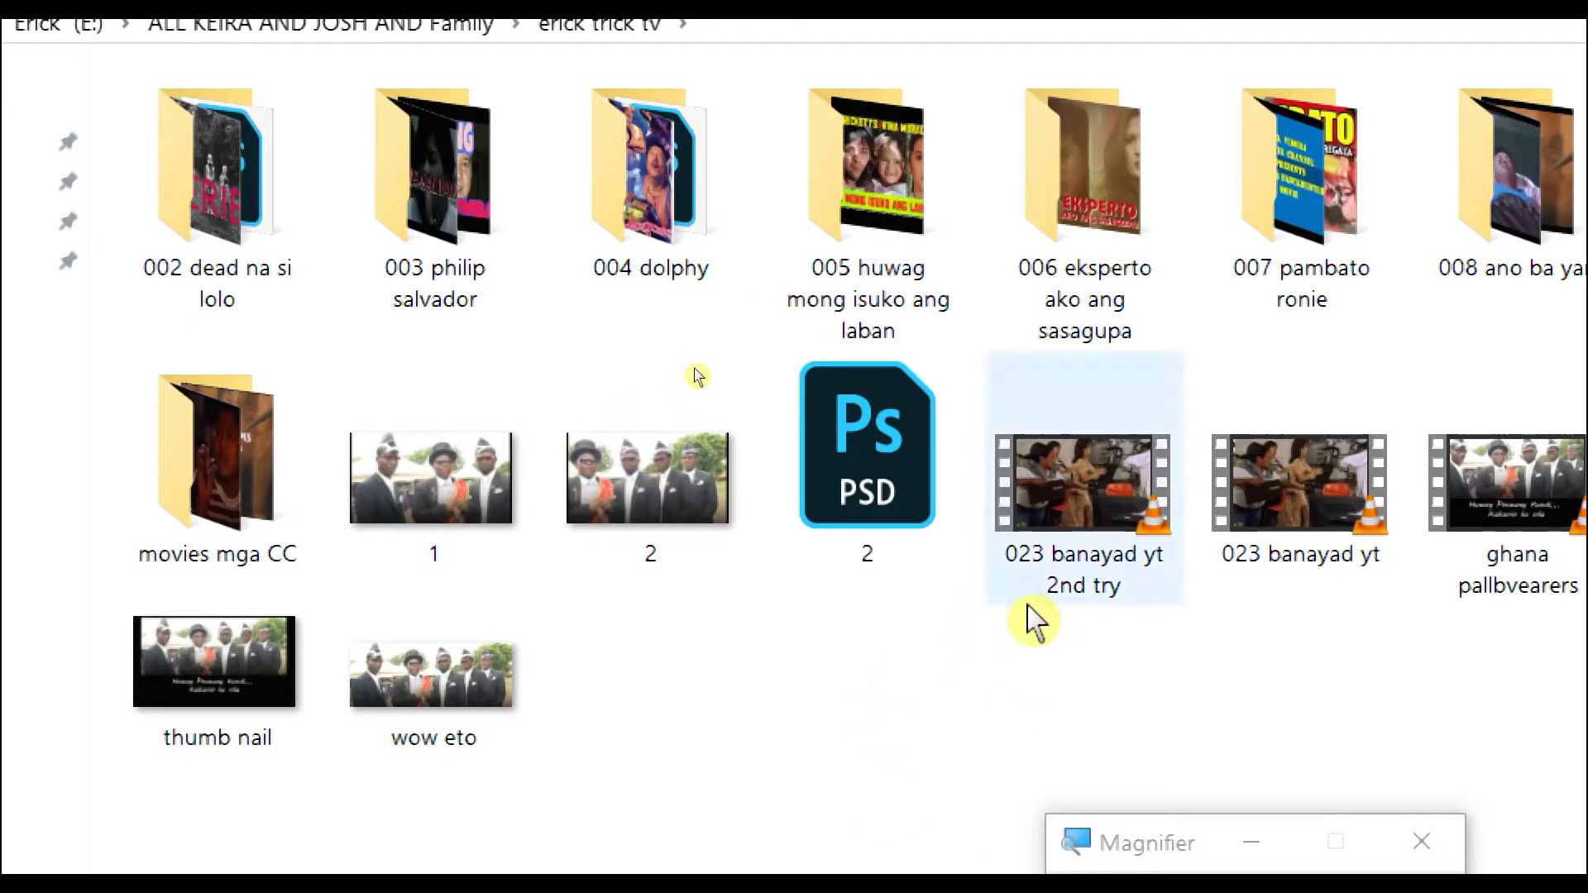
{"action": "key", "text": "alt+Left"}
Open Erick Vlog > 005 any flying > upair > jcs and select UPAIR000004
{"action": "double_click", "coordinate": [1052, 178]}
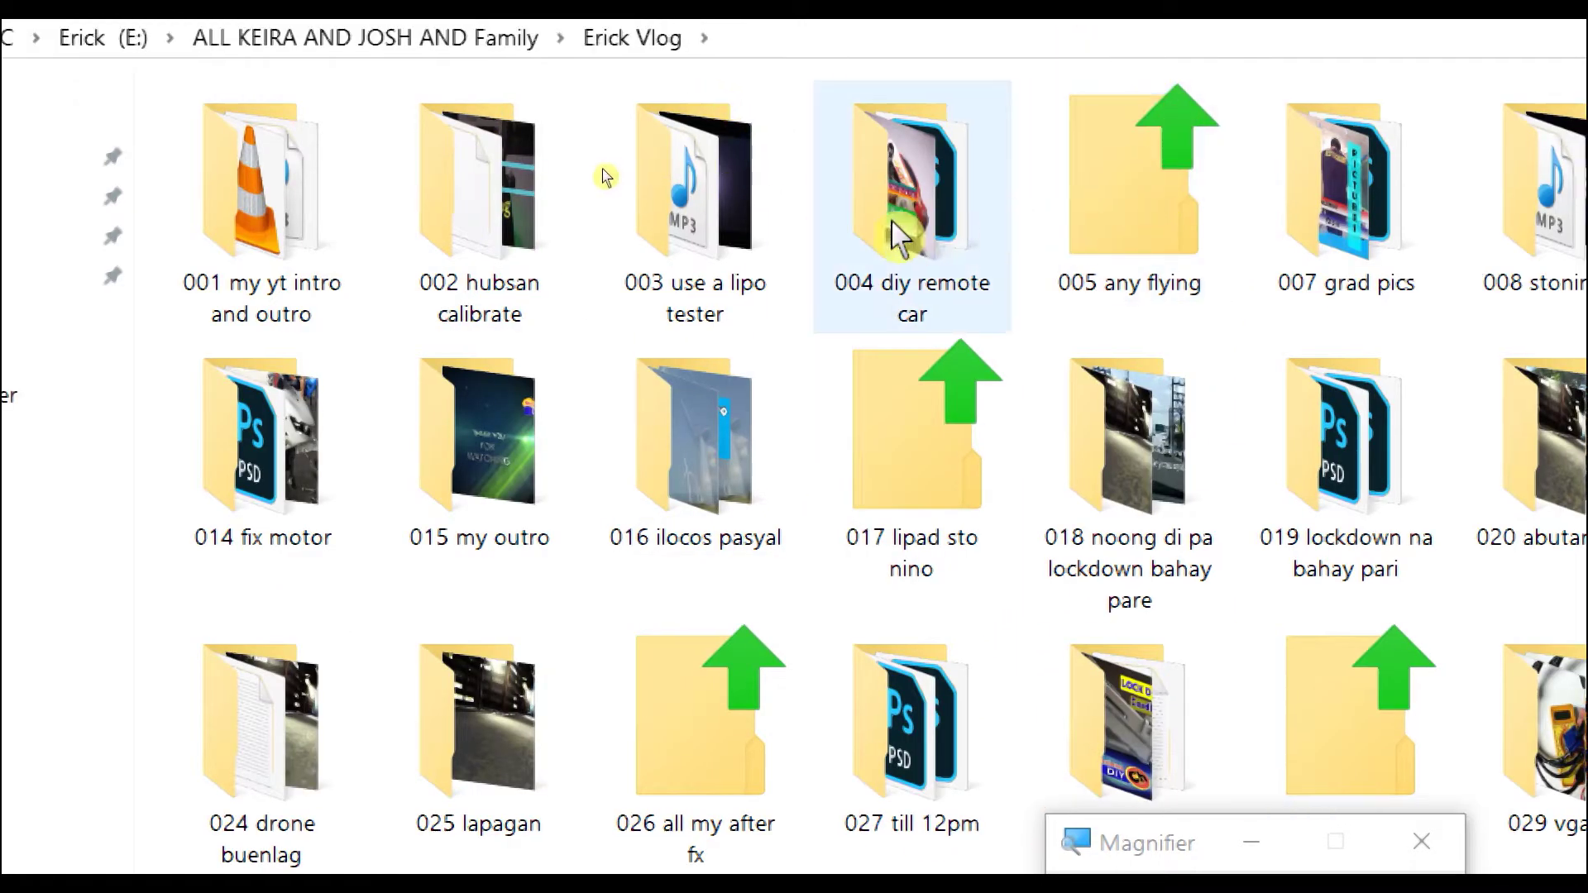
{"action": "double_click", "coordinate": [1142, 212]}
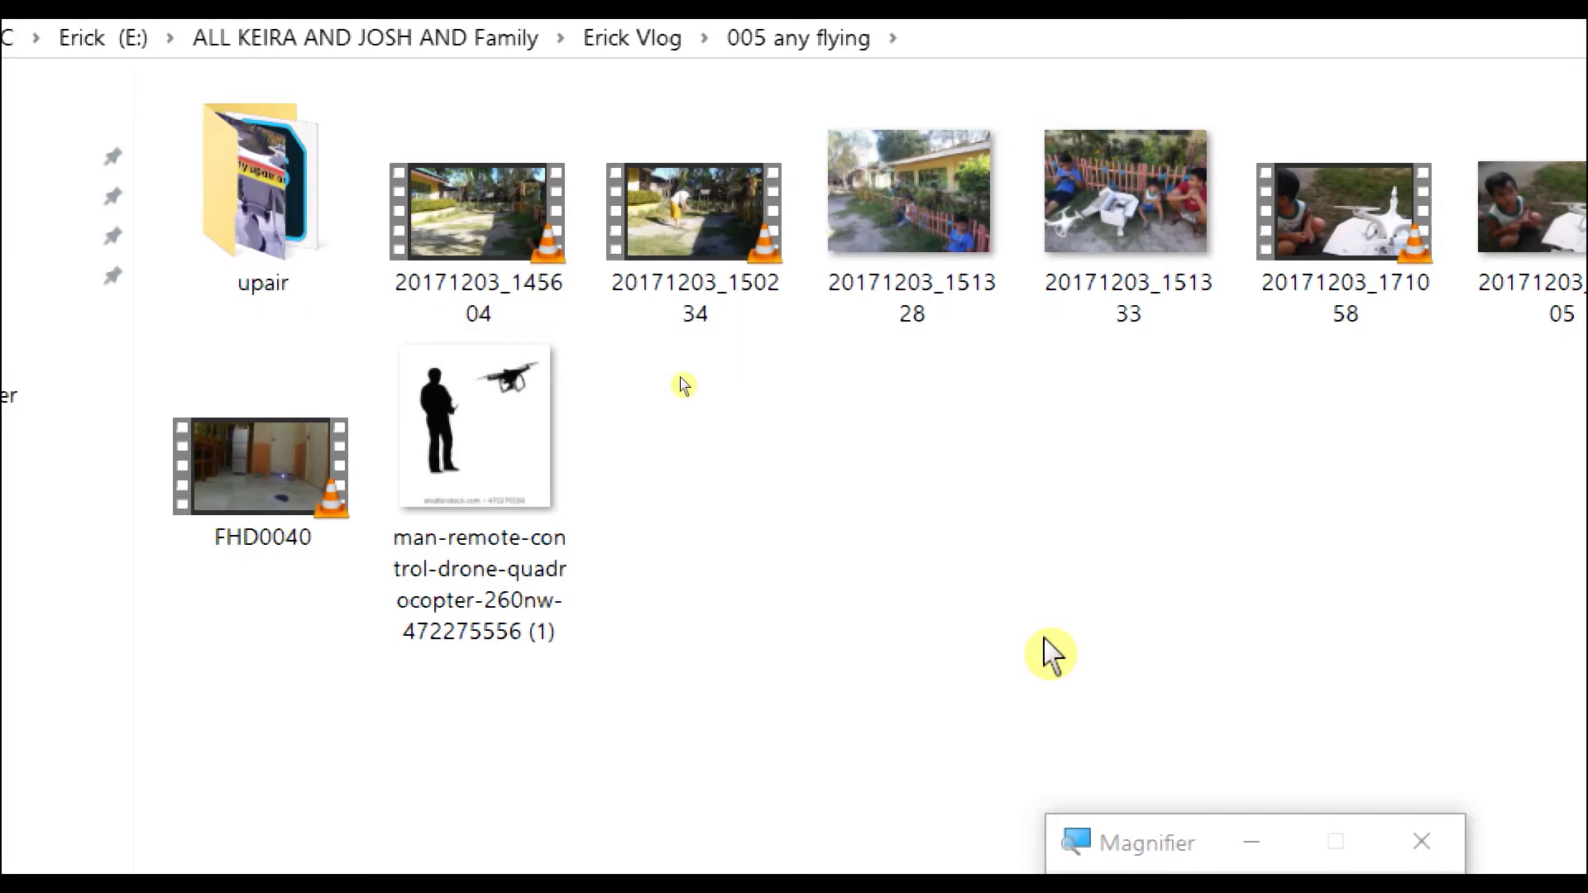
{"action": "double_click", "coordinate": [260, 182]}
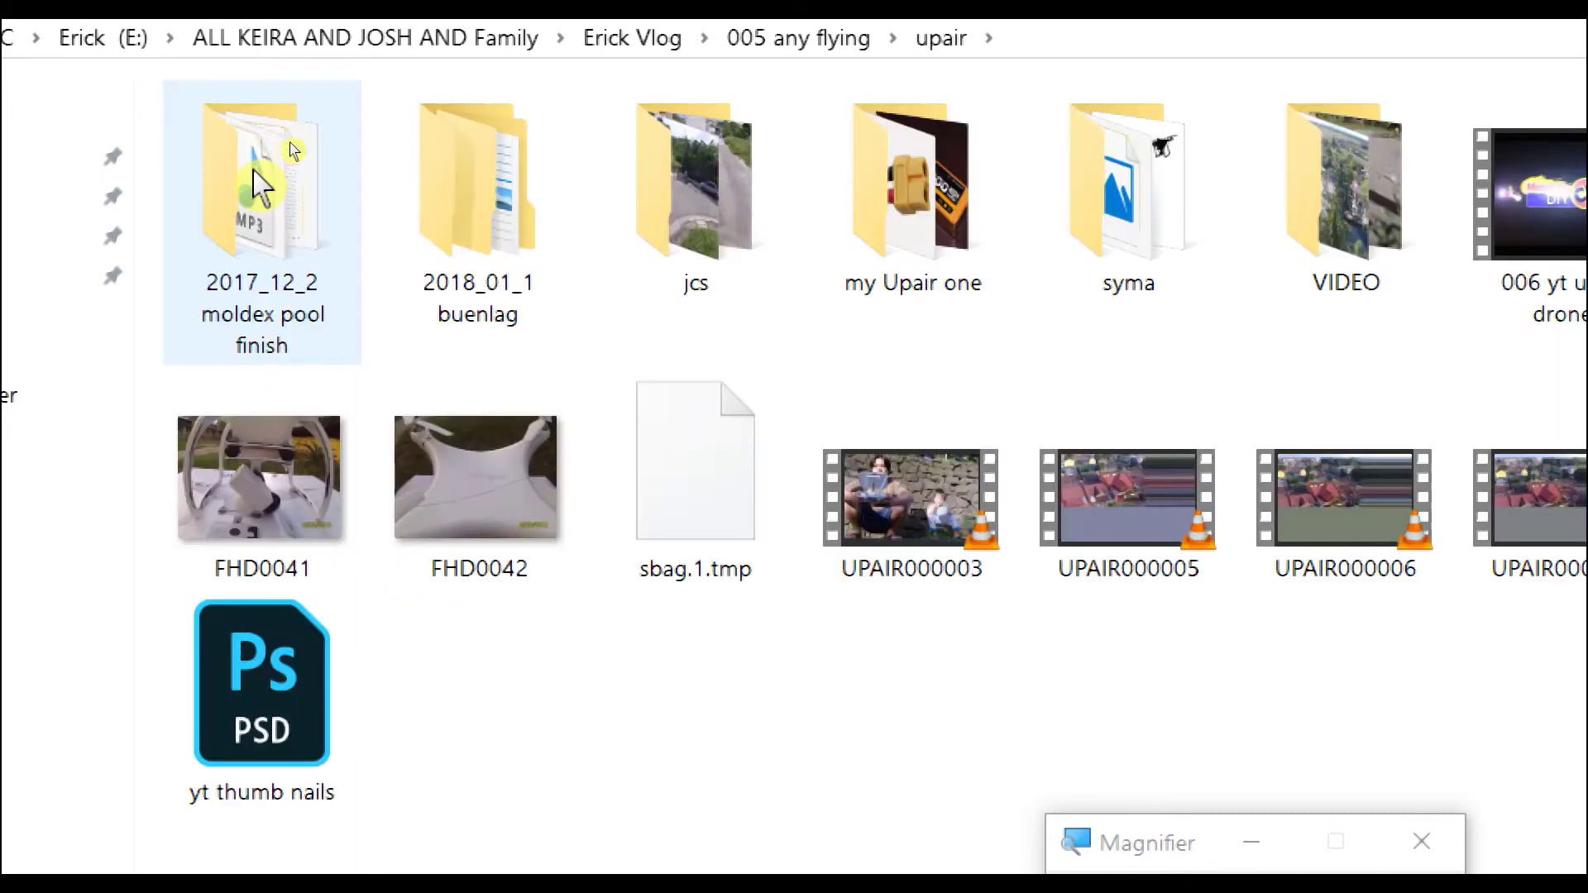
{"action": "double_click", "coordinate": [666, 185]}
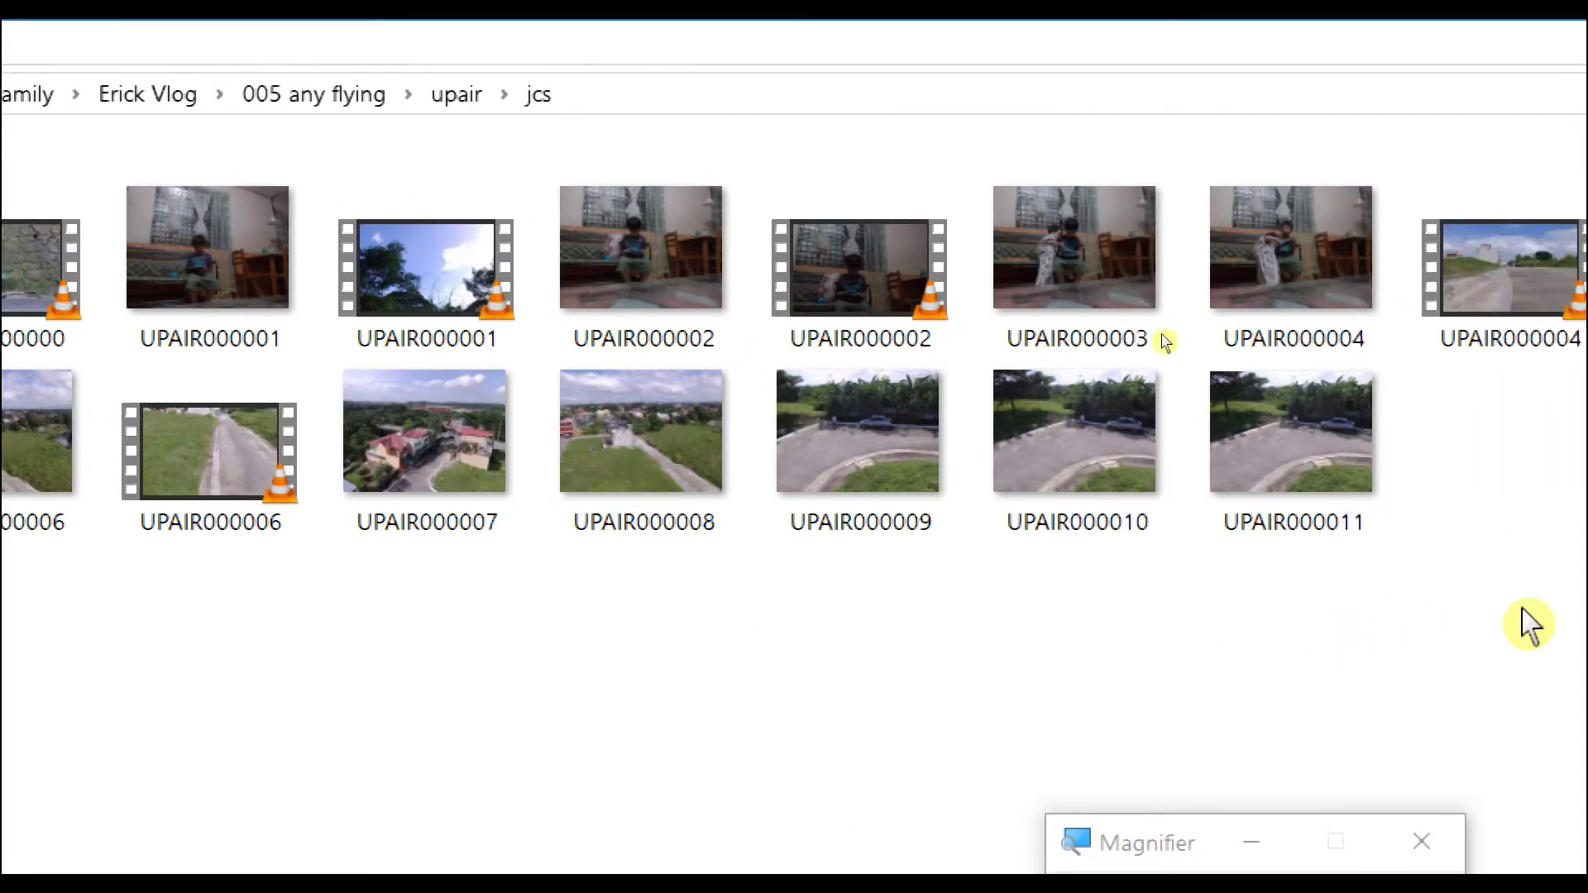
{"action": "left_click", "coordinate": [1541, 293]}
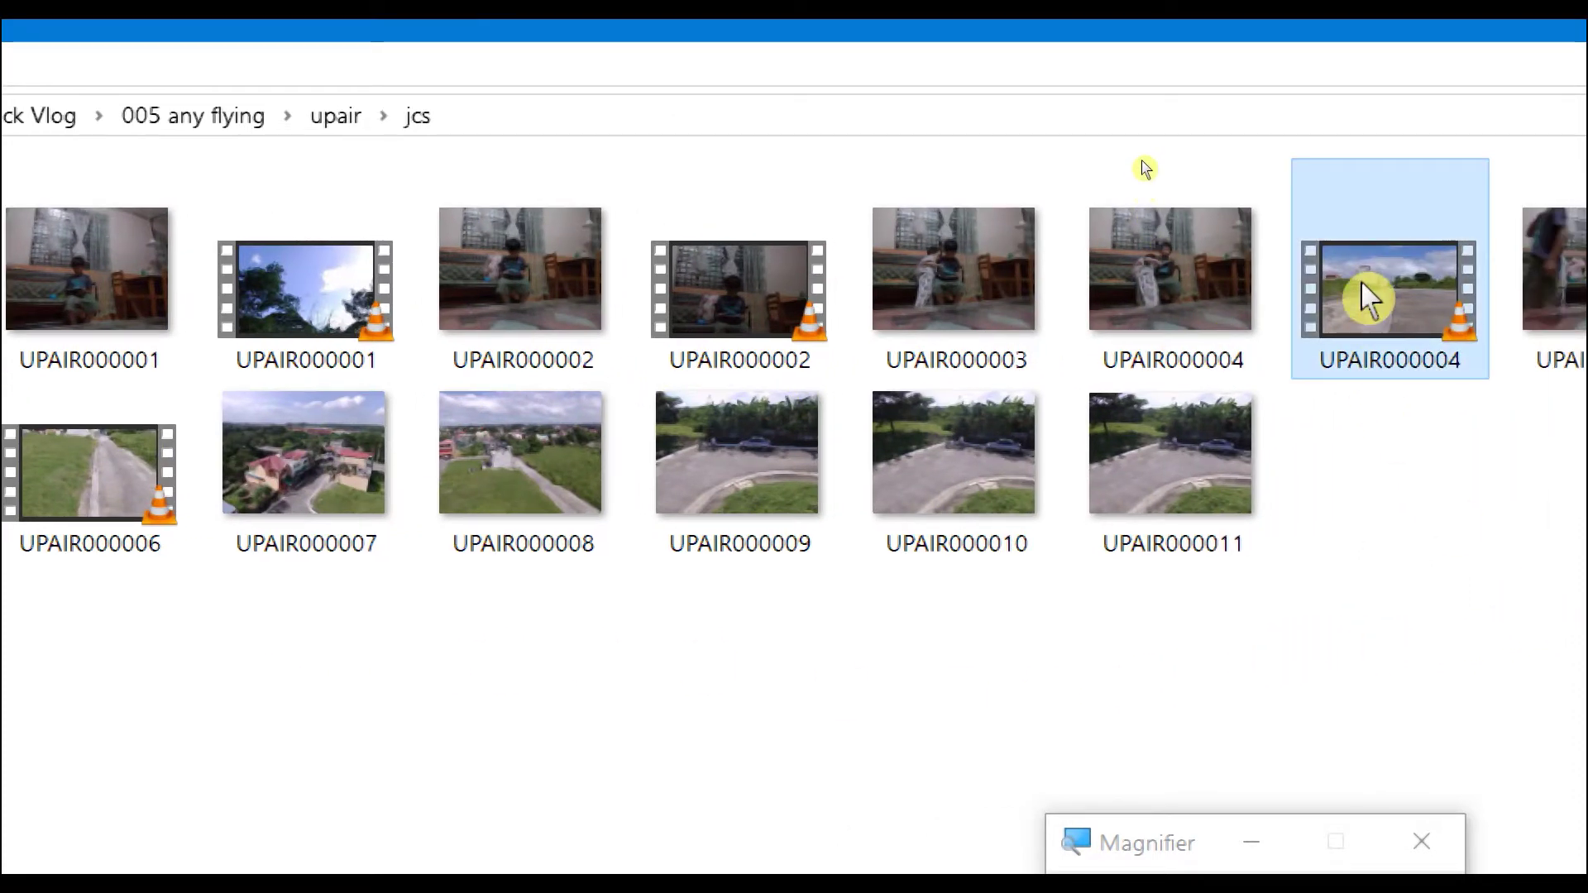
Copy the UPAIR000004 video from jcs and paste it onto the desktop
{"action": "right_click", "coordinate": [1416, 311]}
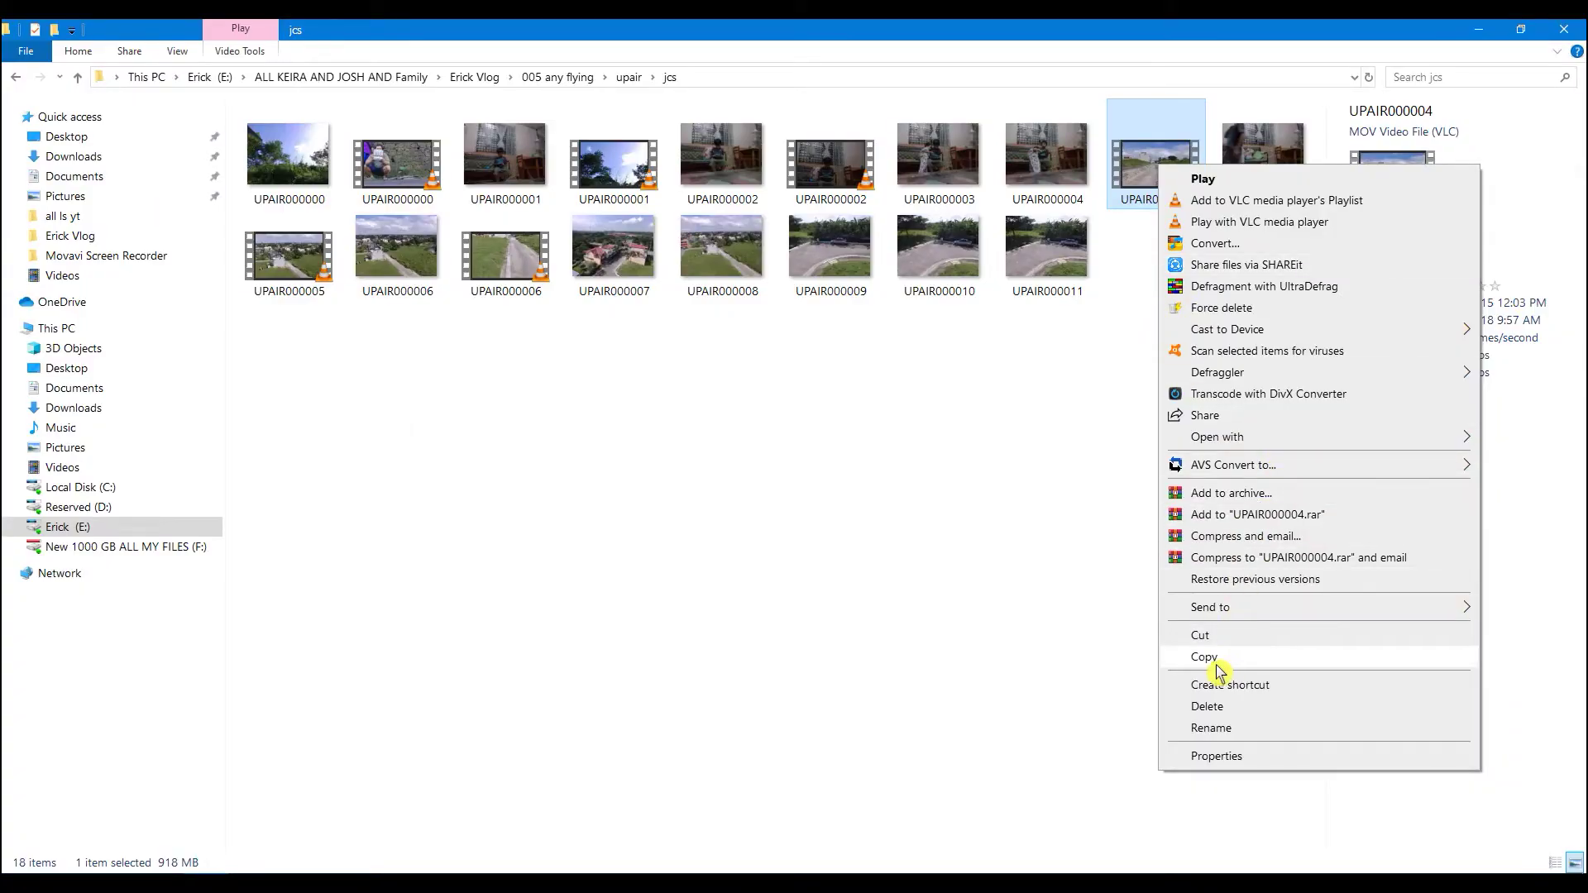
{"action": "left_click", "coordinate": [1216, 663]}
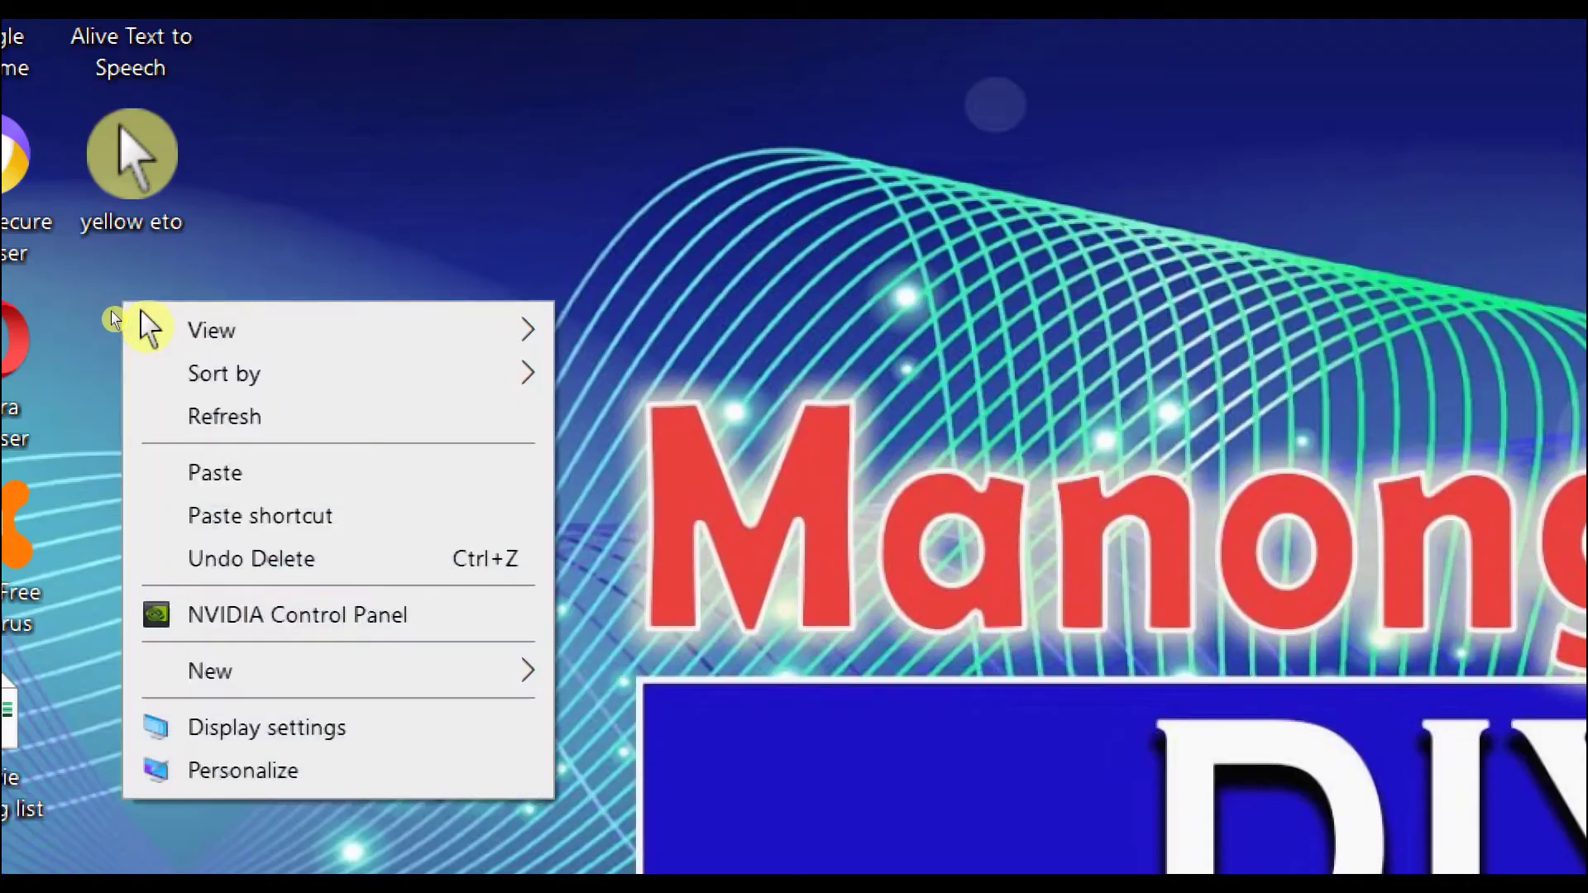
{"action": "left_click", "coordinate": [179, 395]}
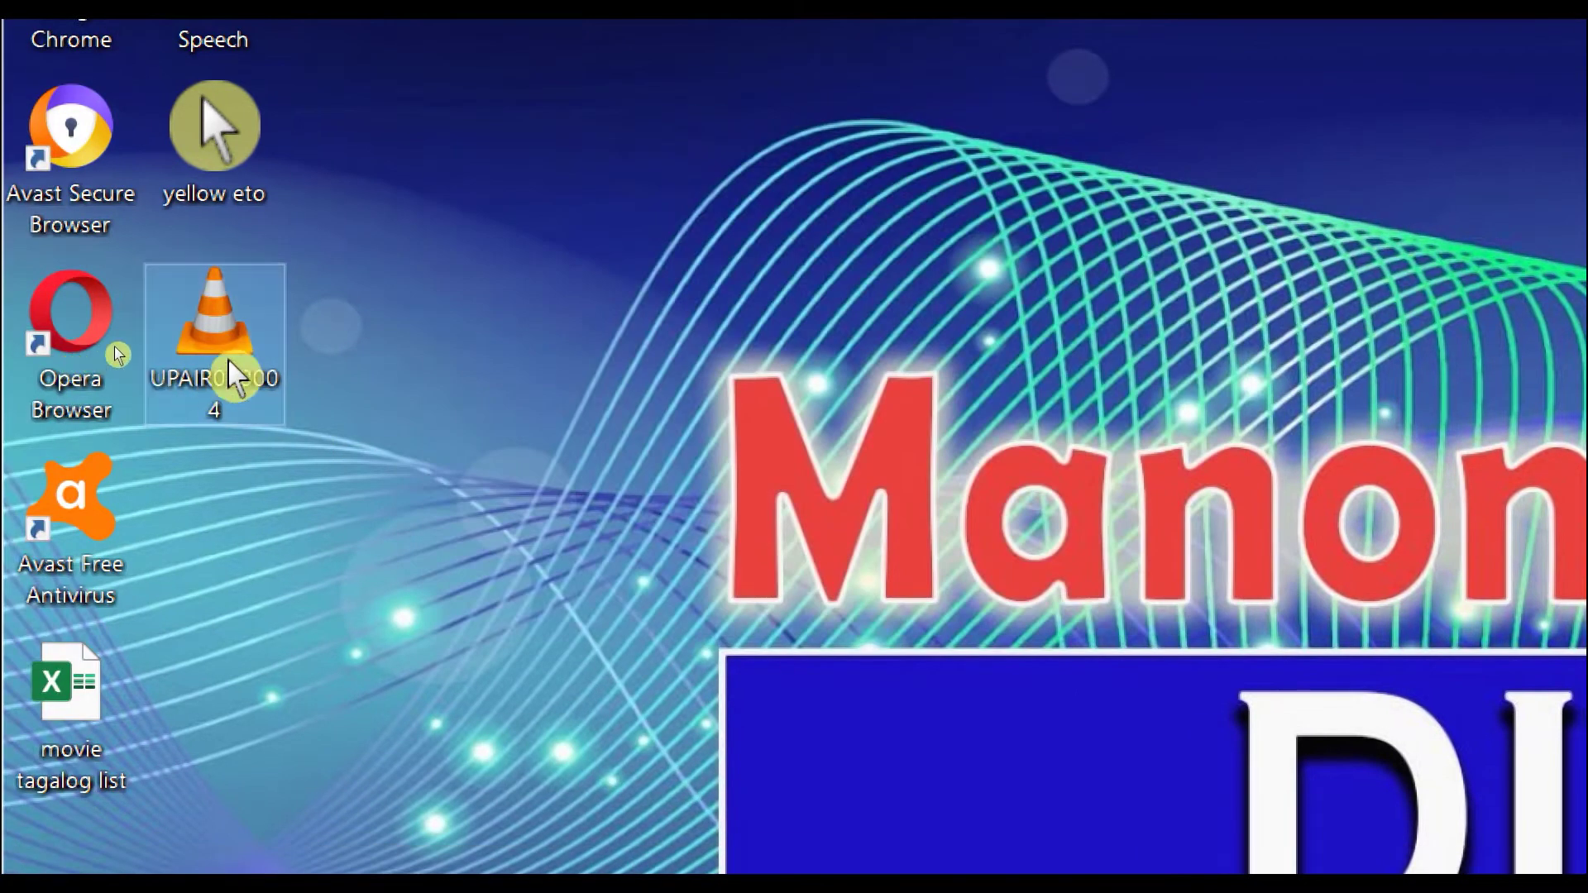
{"action": "double_click", "coordinate": [221, 331]}
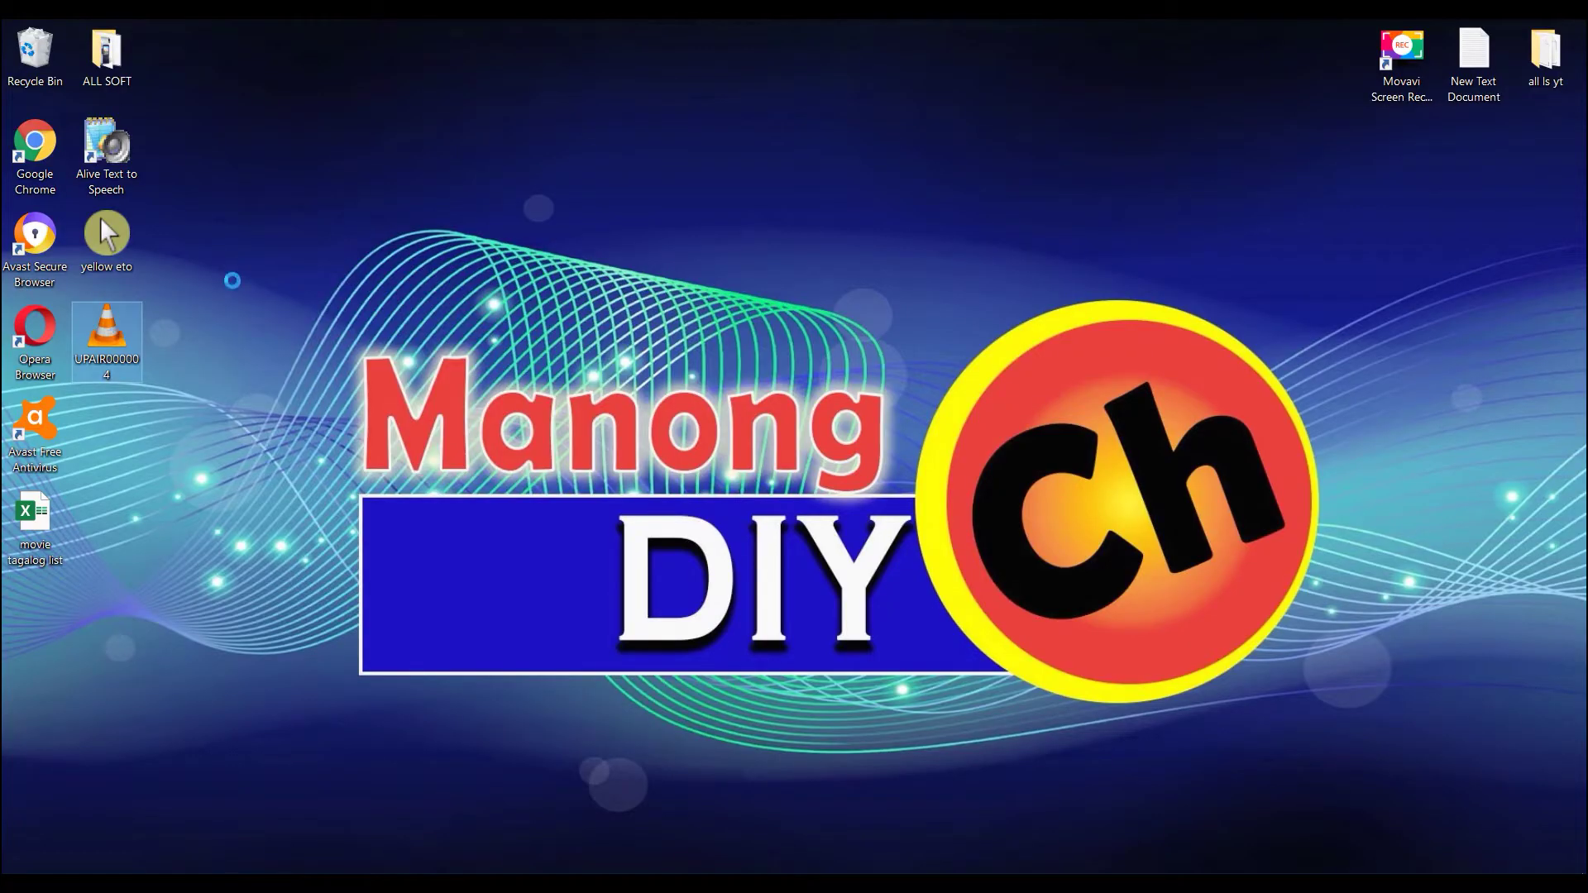
Rename the desktop copy of UPAIR000004 to 'For premiere'
{"action": "right_click", "coordinate": [215, 322]}
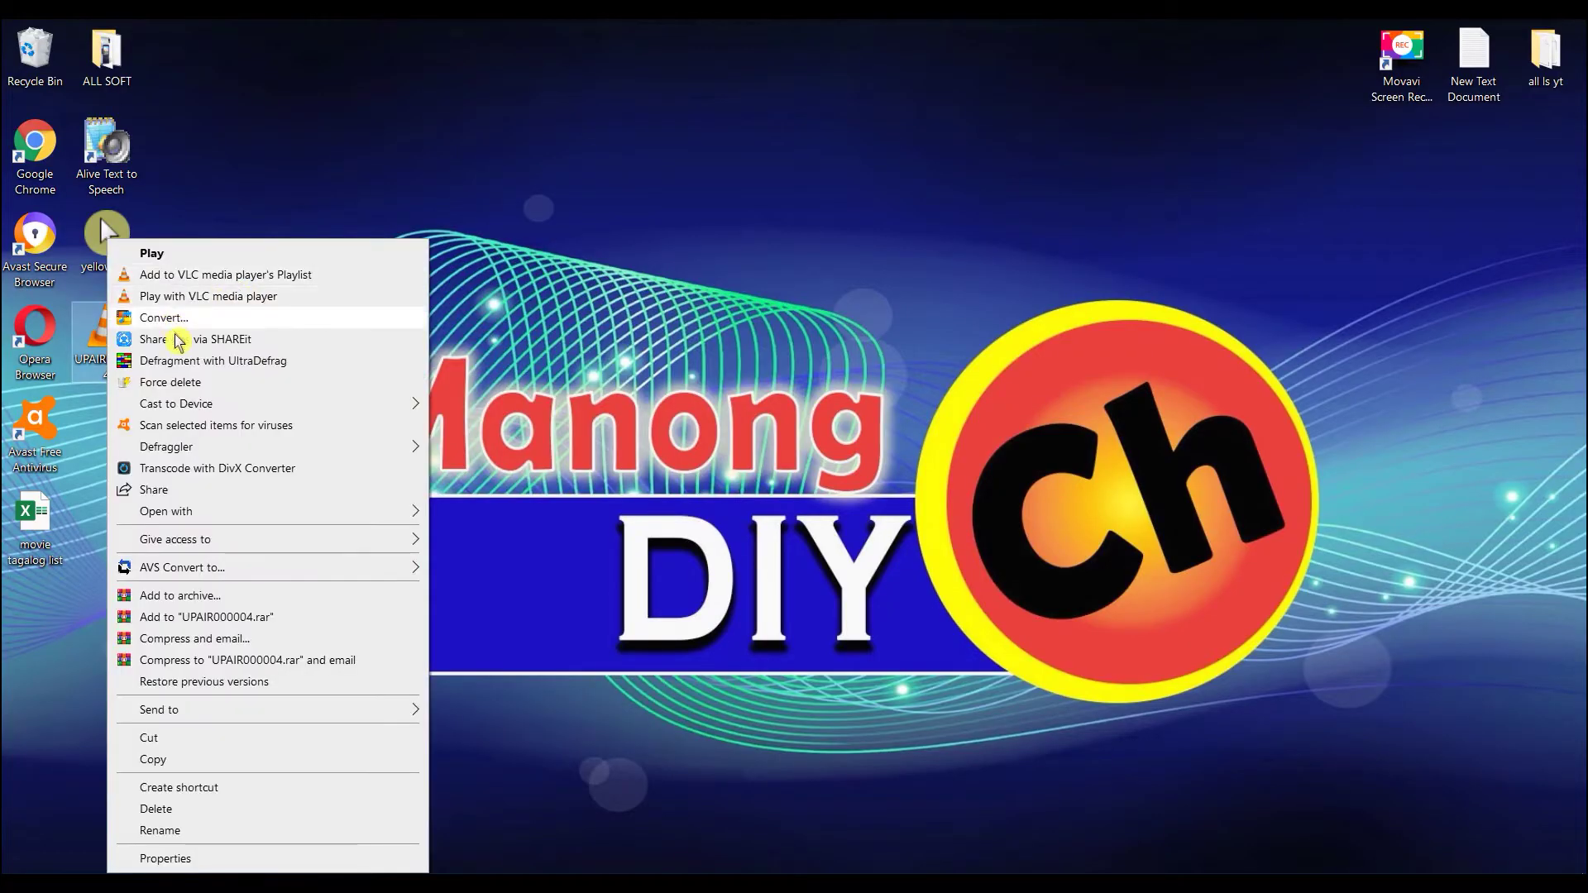
{"action": "right_click", "coordinate": [92, 340]}
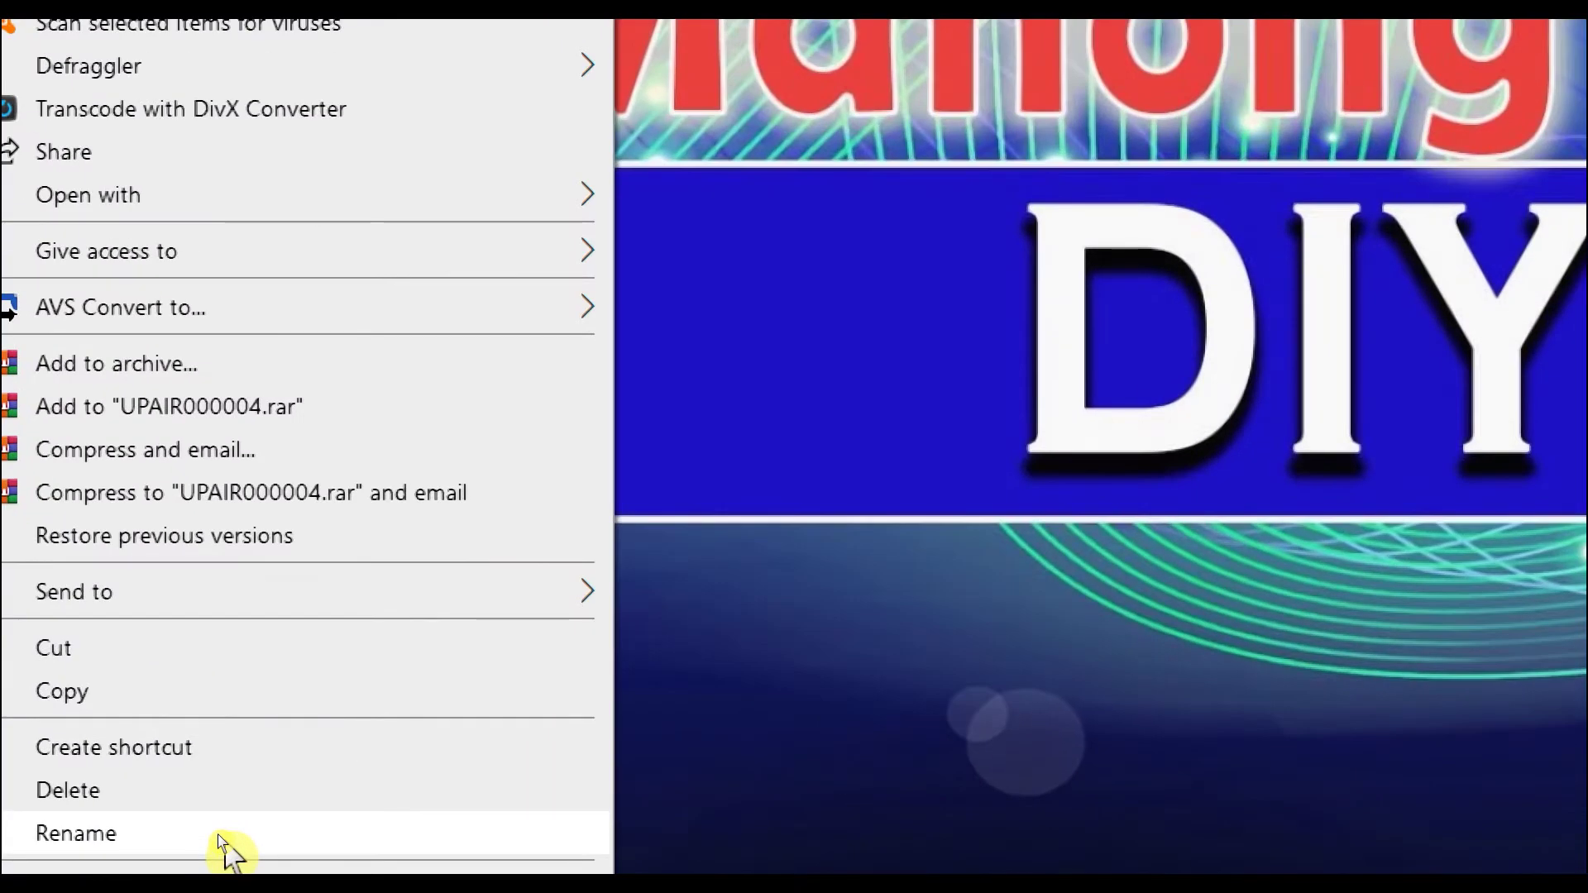
{"action": "left_click", "coordinate": [219, 835]}
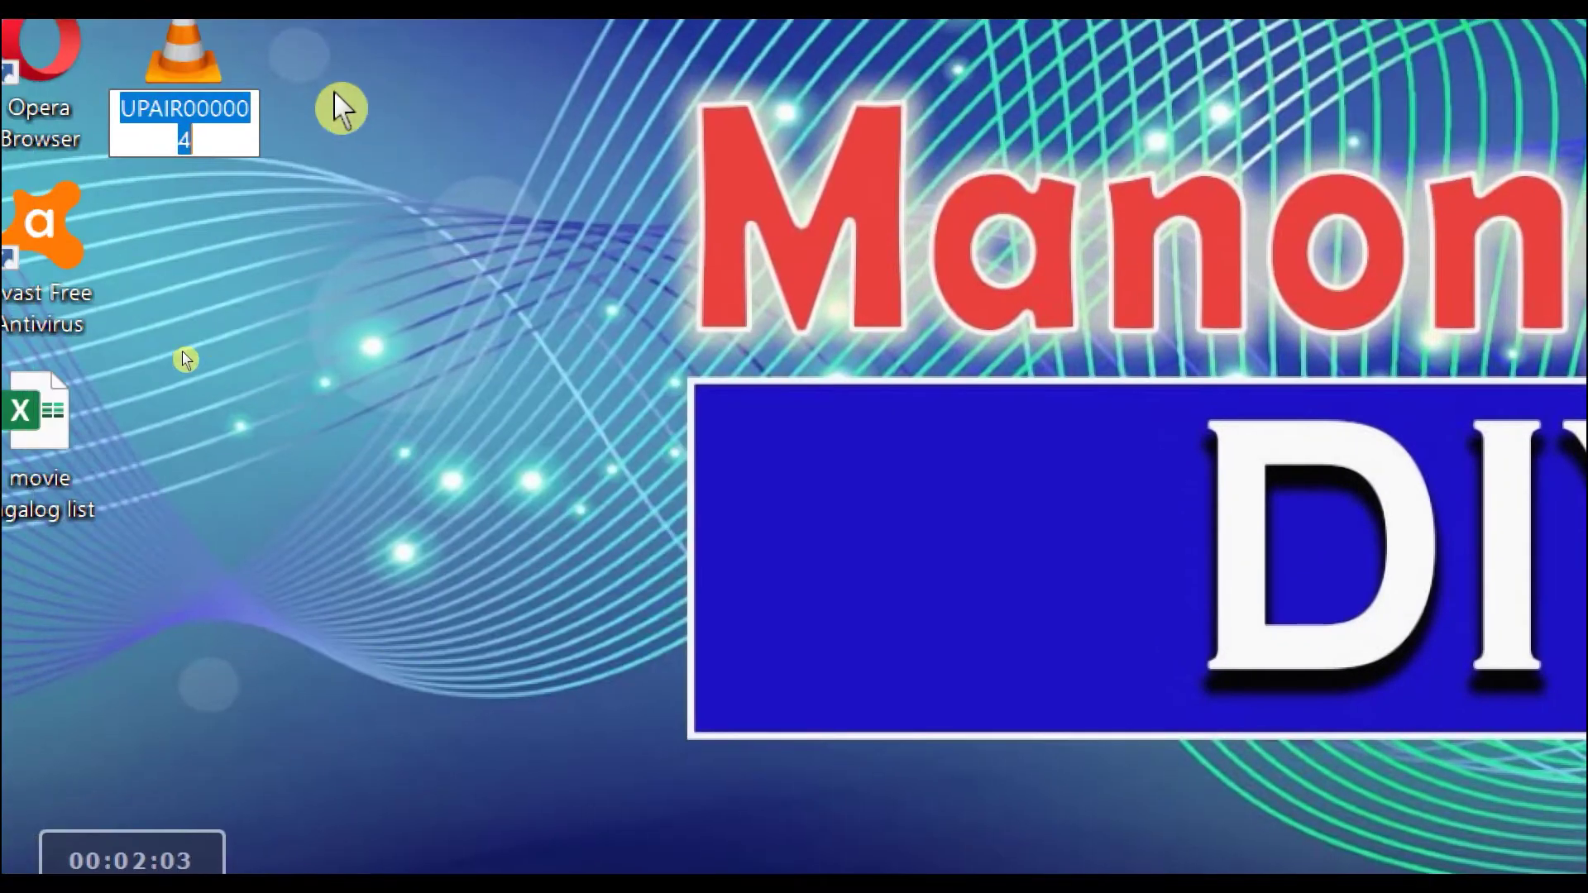
{"action": "type", "text": "For premiere"}
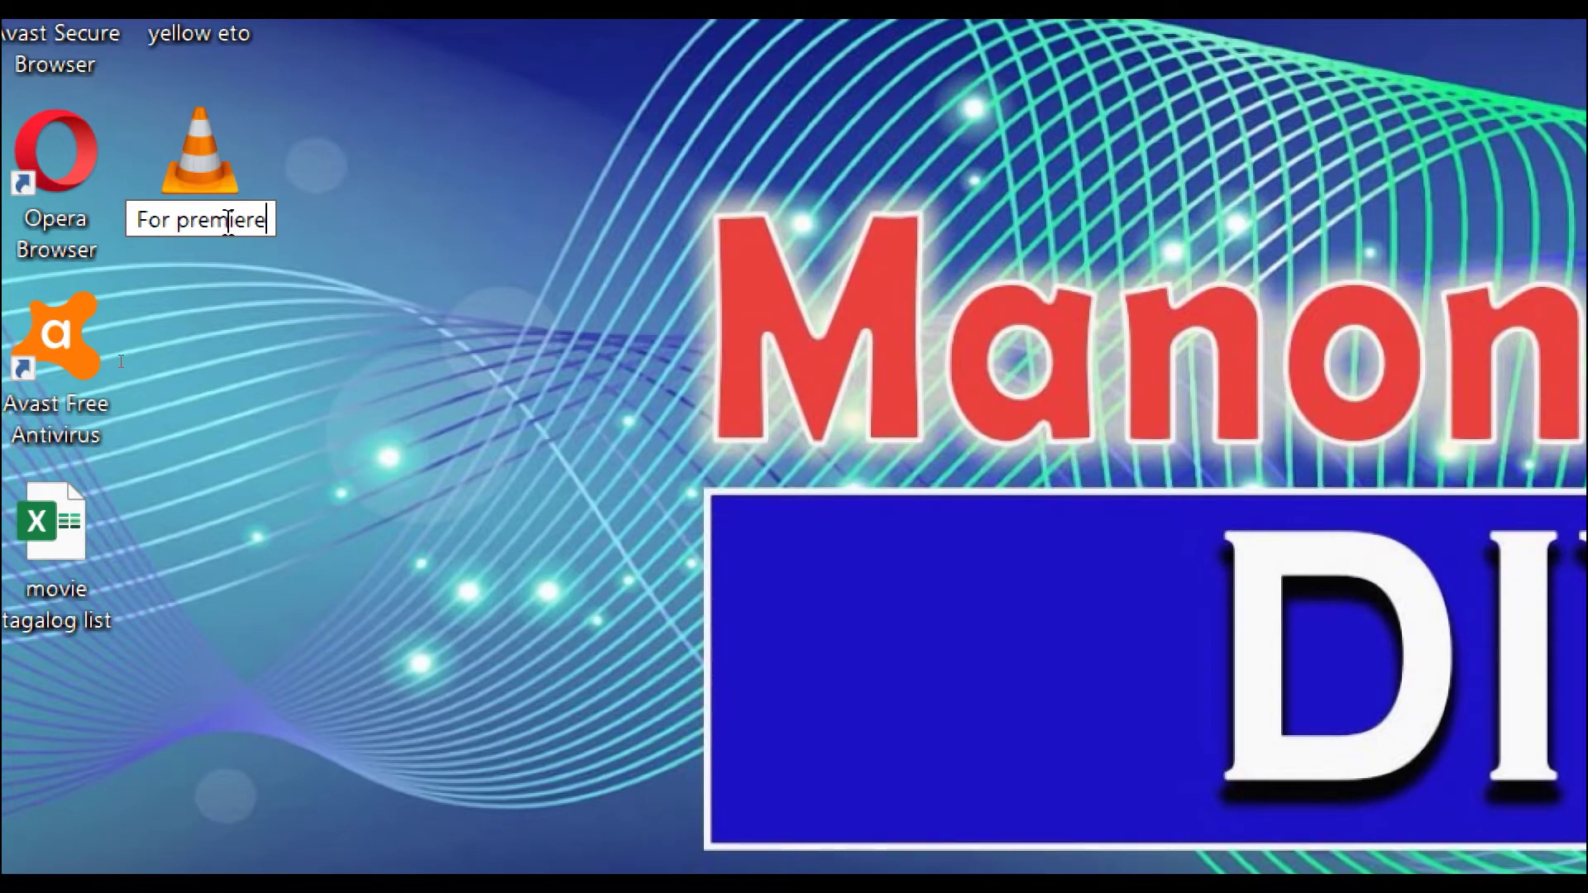
{"action": "left_click", "coordinate": [276, 305]}
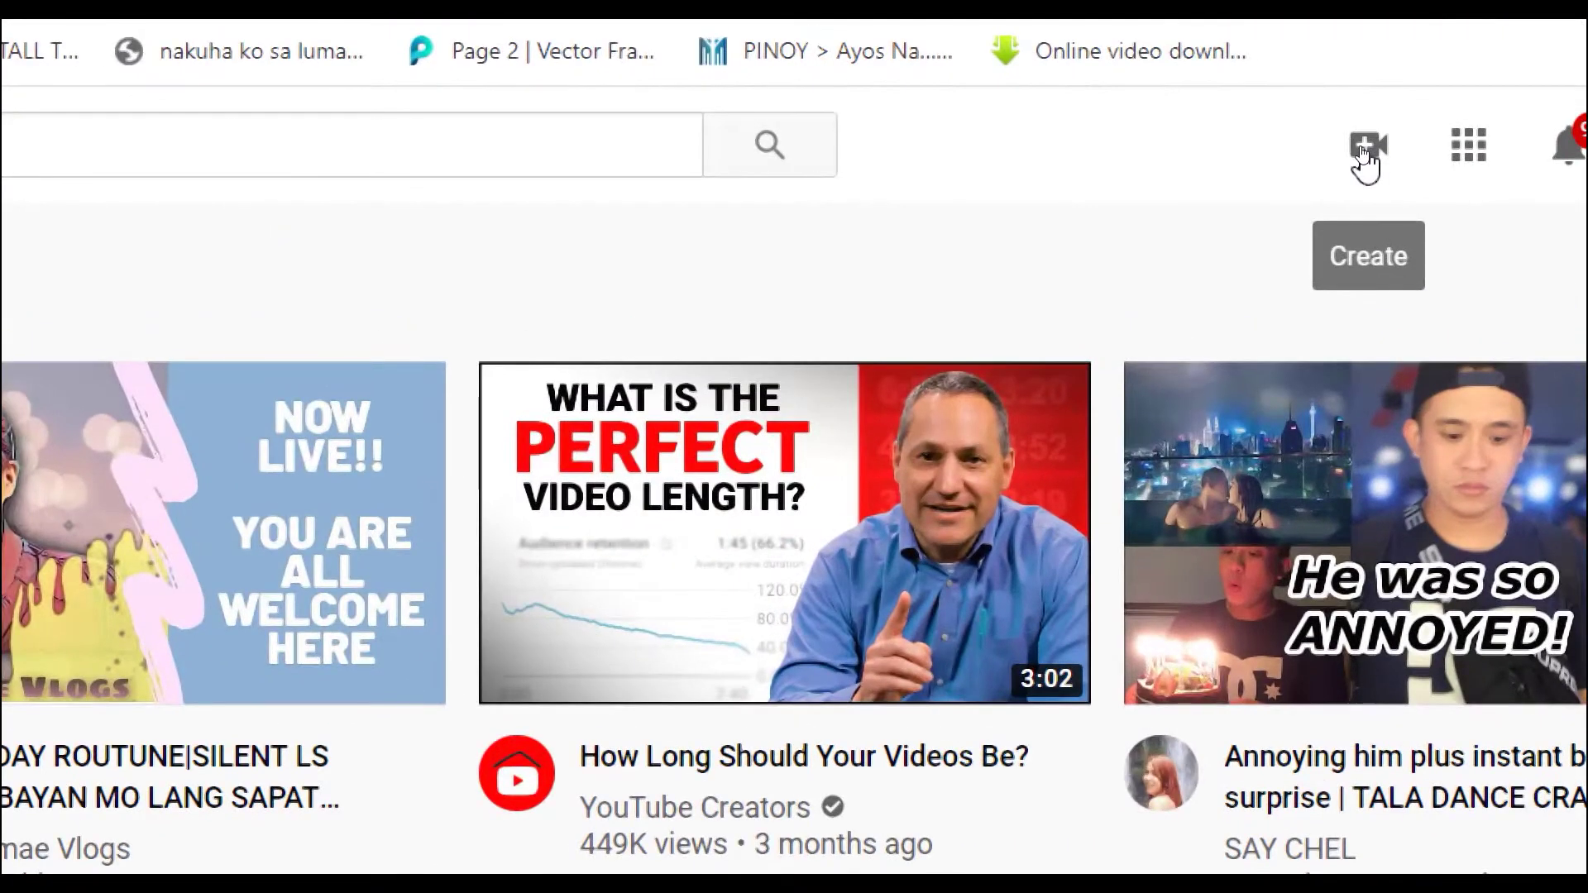
Choose Upload video from YouTube's Create menu
{"action": "left_click", "coordinate": [1363, 148]}
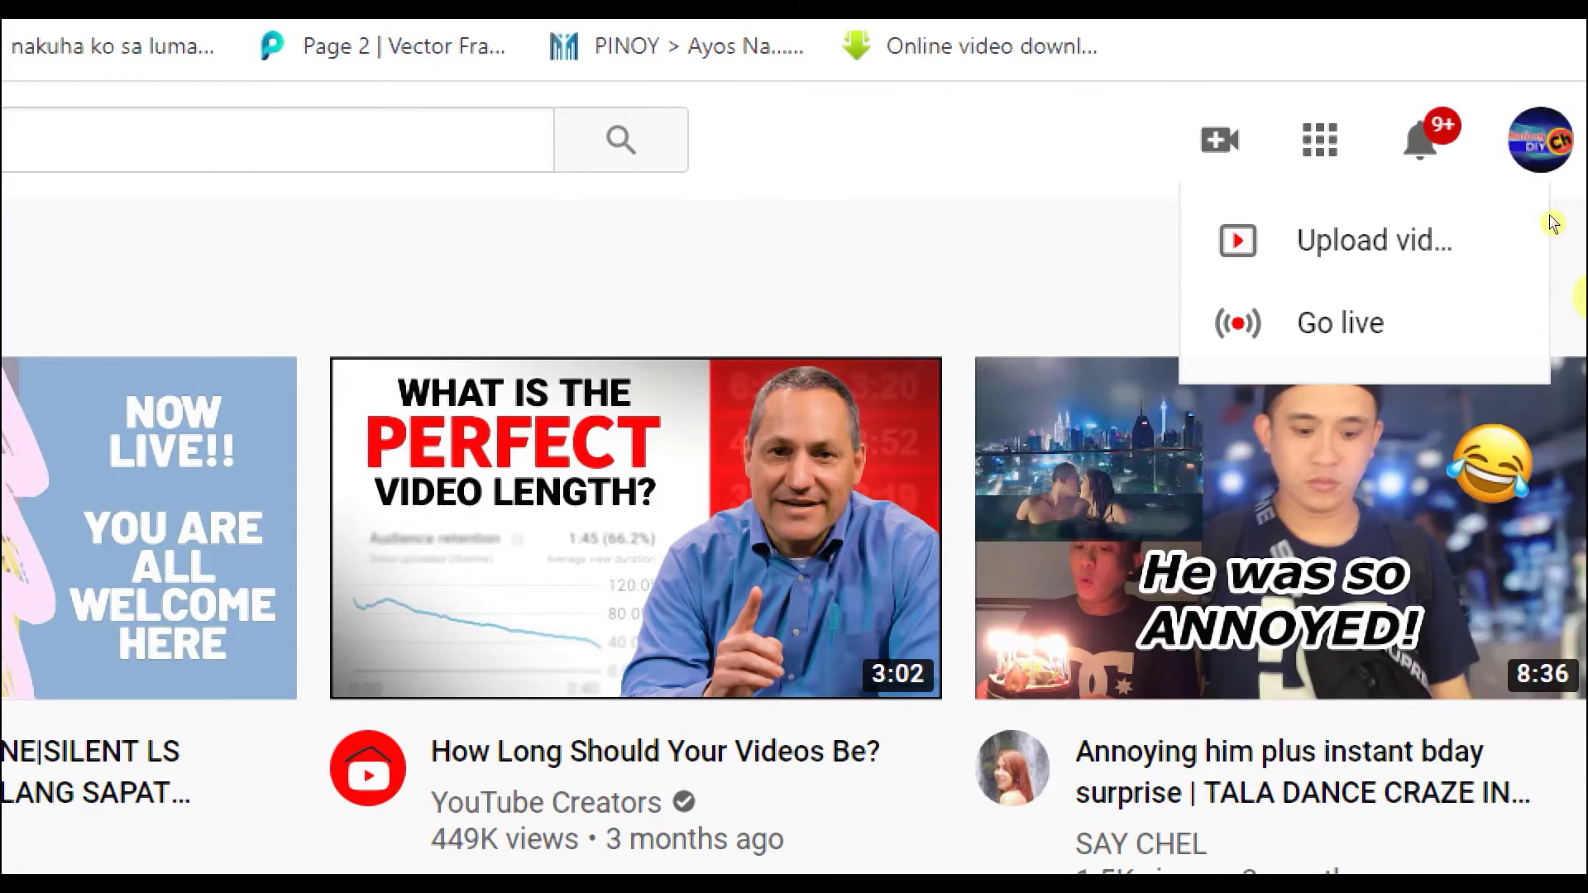
{"action": "left_click", "coordinate": [1302, 260]}
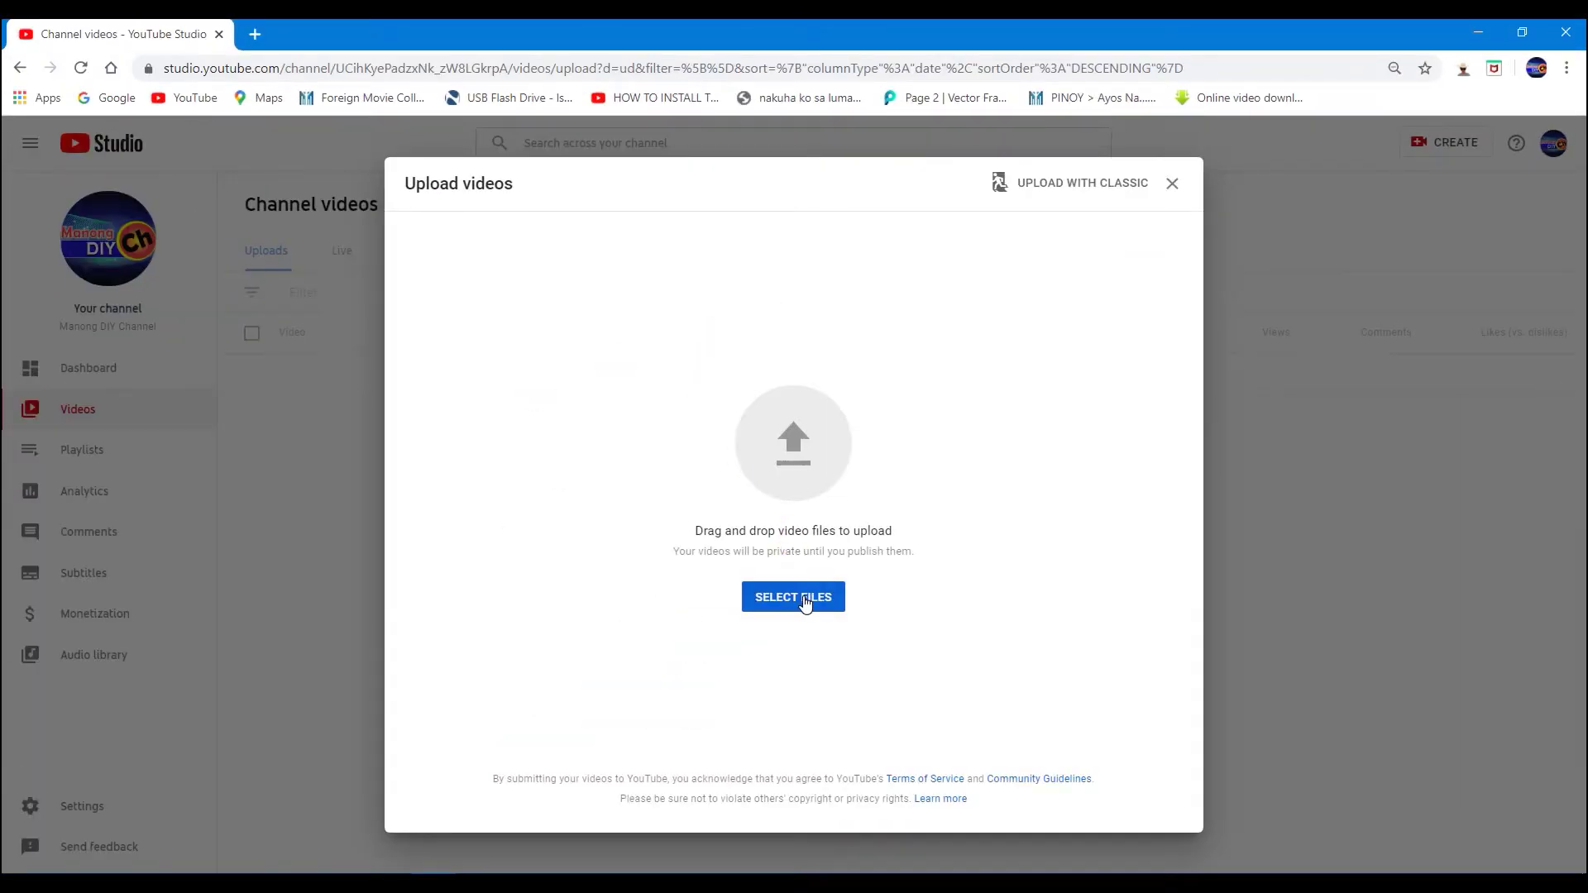
Pick the For premiere video from the Desktop folder as the upload file
{"action": "left_click", "coordinate": [805, 601]}
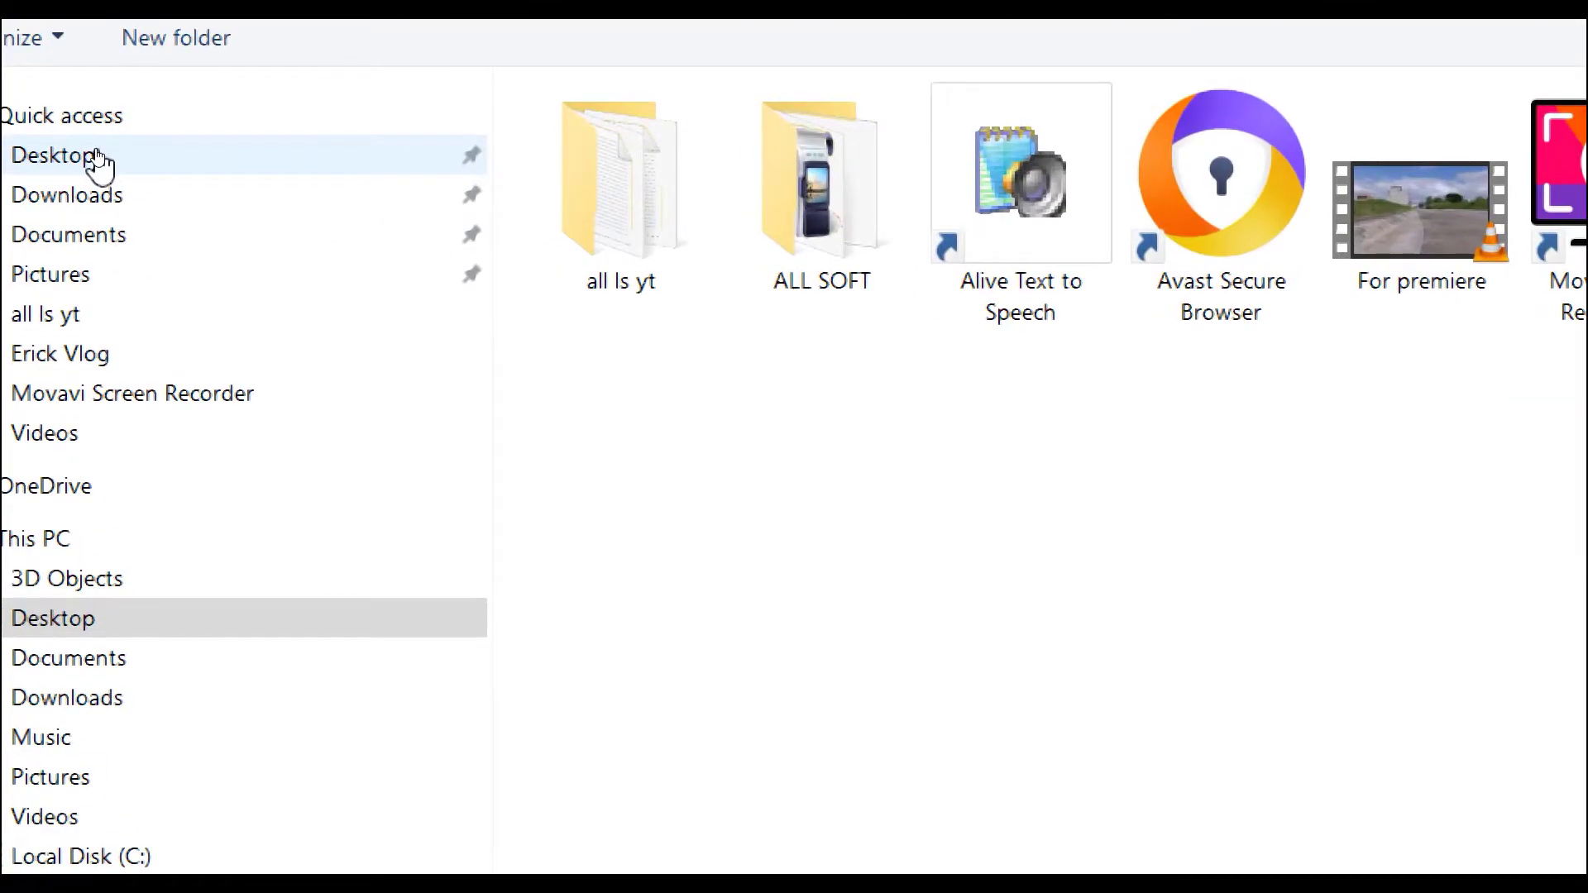
{"action": "left_click", "coordinate": [151, 167]}
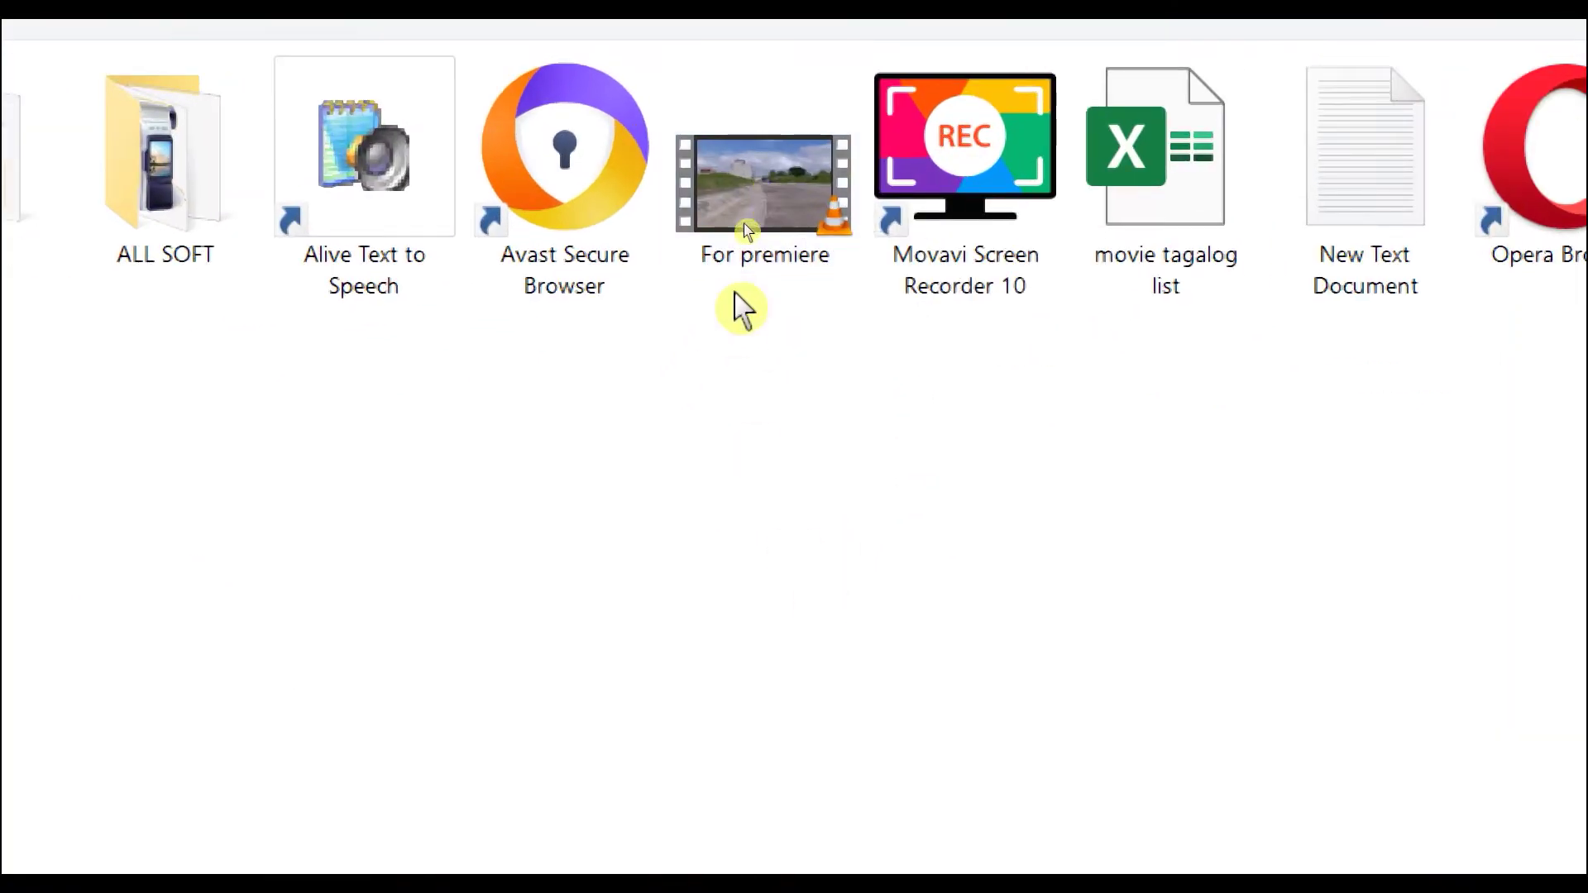
{"action": "left_click", "coordinate": [777, 170]}
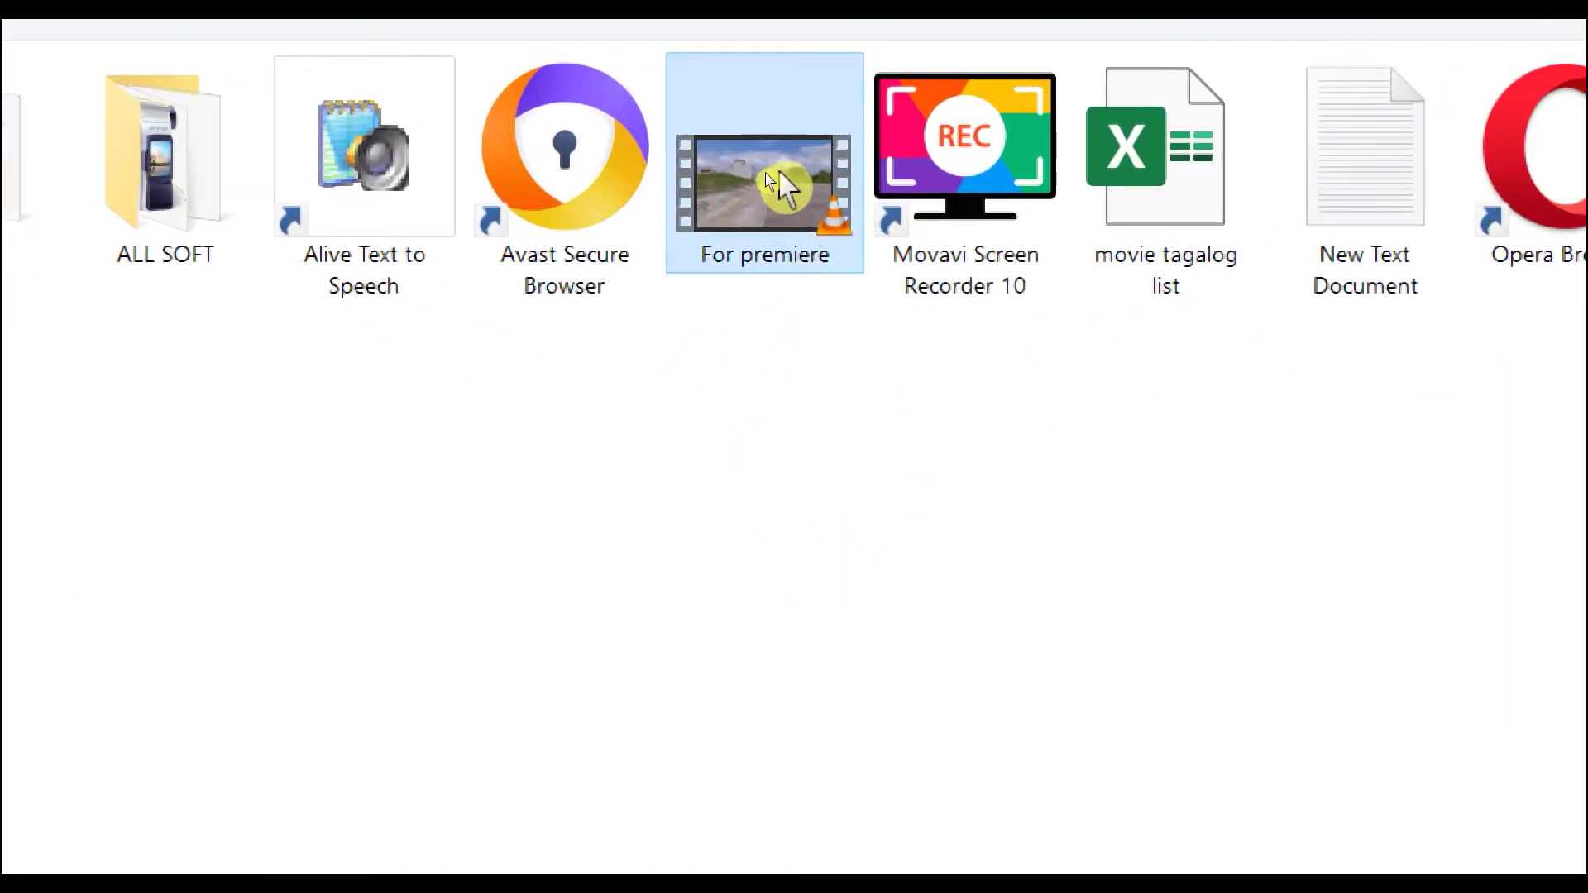
{"action": "right_click", "coordinate": [767, 175]}
{"action": "left_click", "coordinate": [836, 197]}
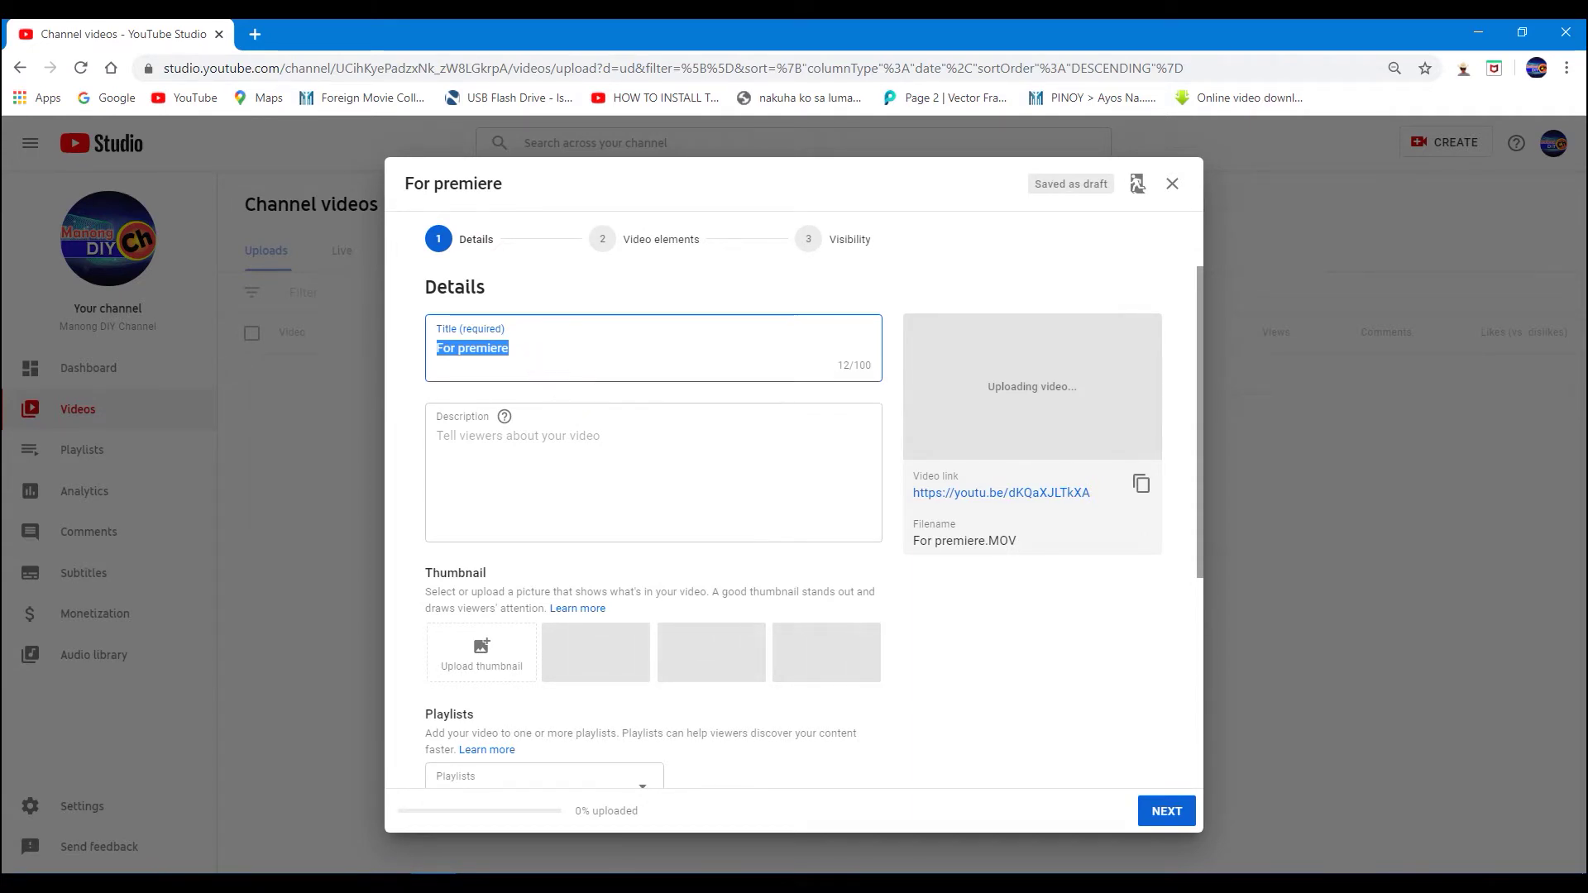
Title the video 'Flying - Heritage Homes' and add the description 'Drone Flying'
{"action": "type", "text": "For"}
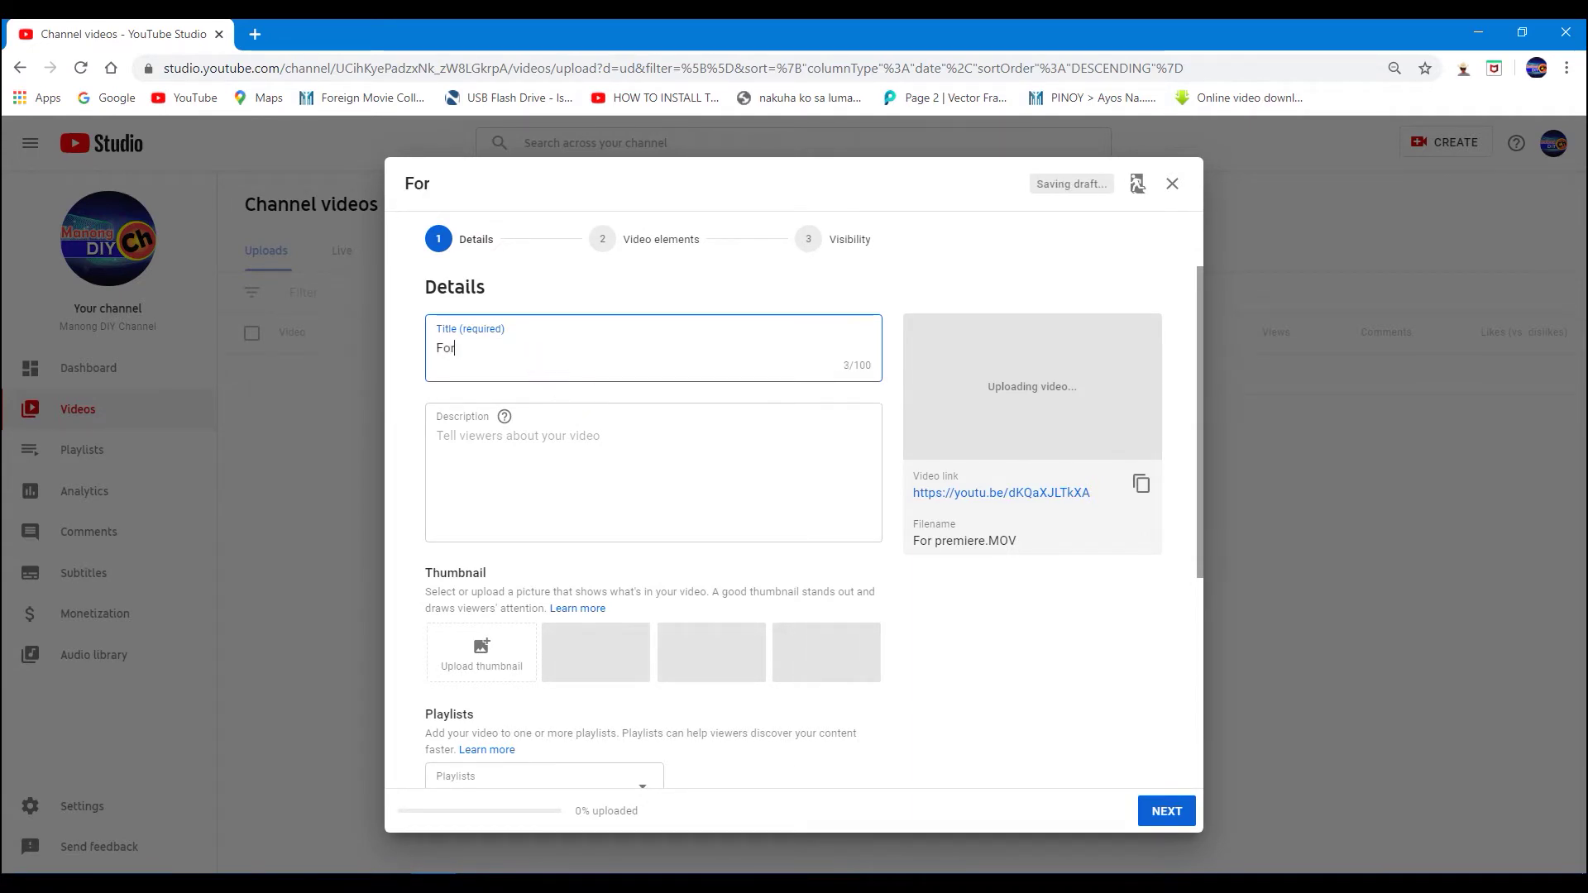
{"action": "key", "text": "BackSpace"}
{"action": "key", "text": "BackSpace"}
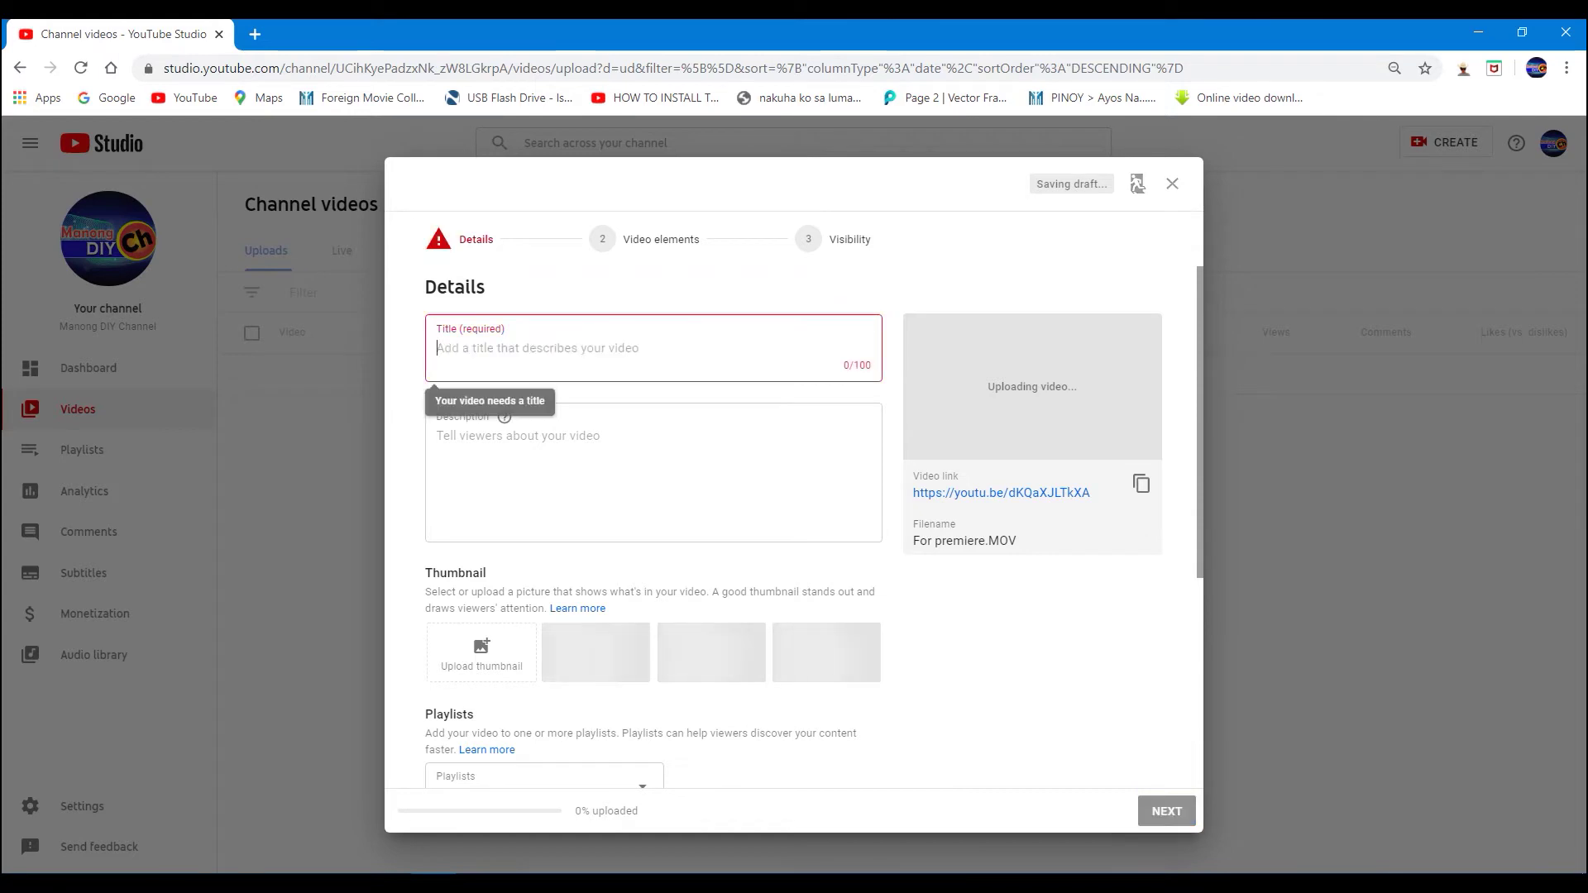
{"action": "type", "text": "Flying - "}
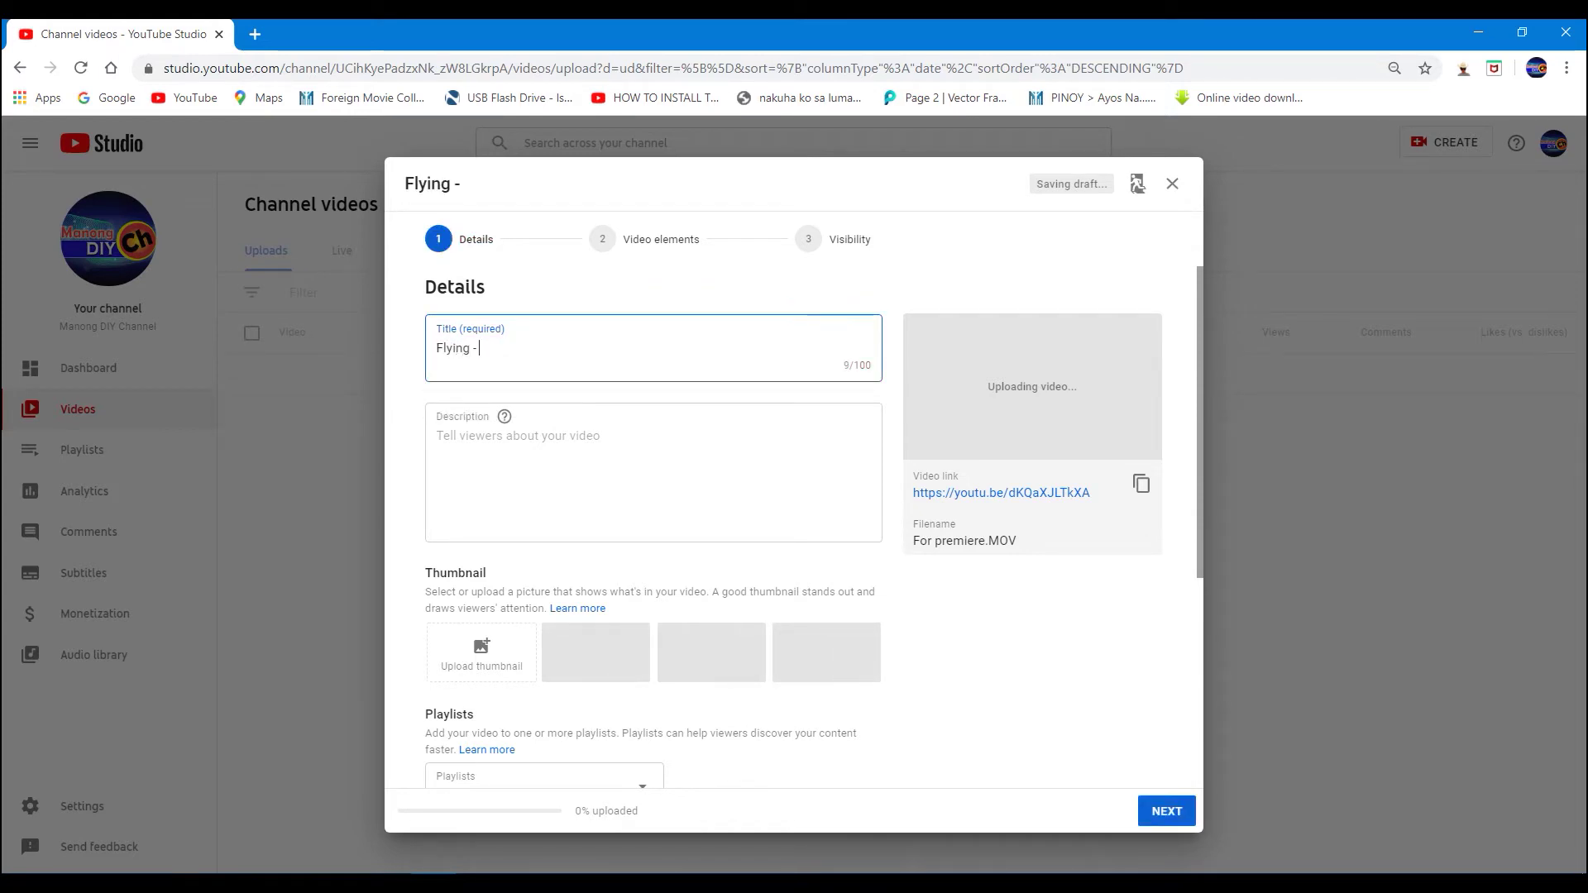
{"action": "type", "text": "Heritage"}
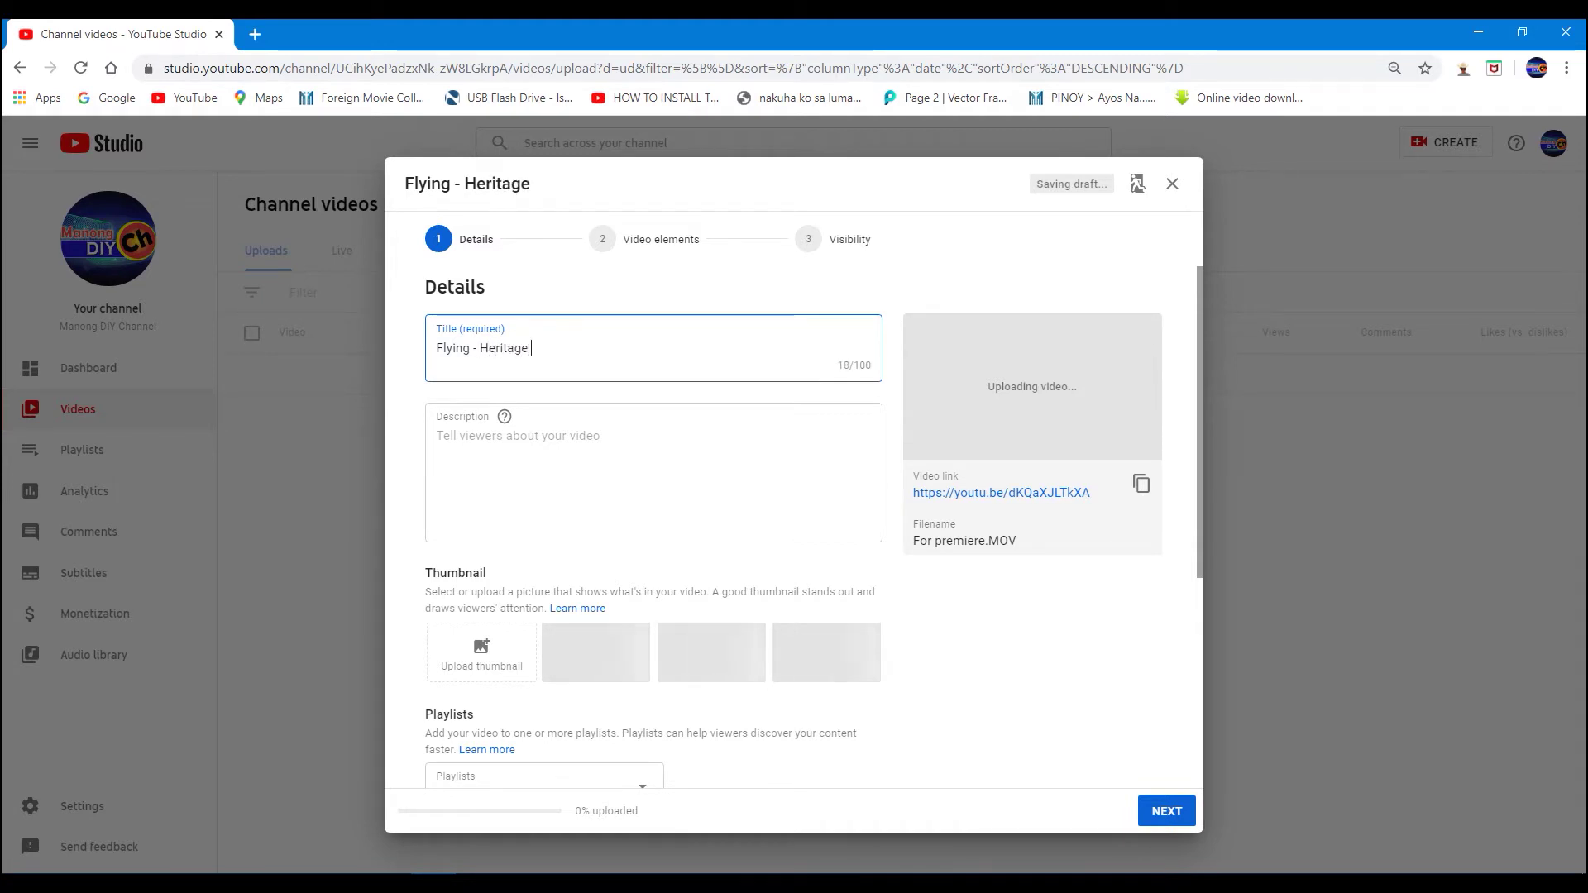
{"action": "key", "text": "ctrl+plus"}
{"action": "key", "text": "ctrl+plus"}
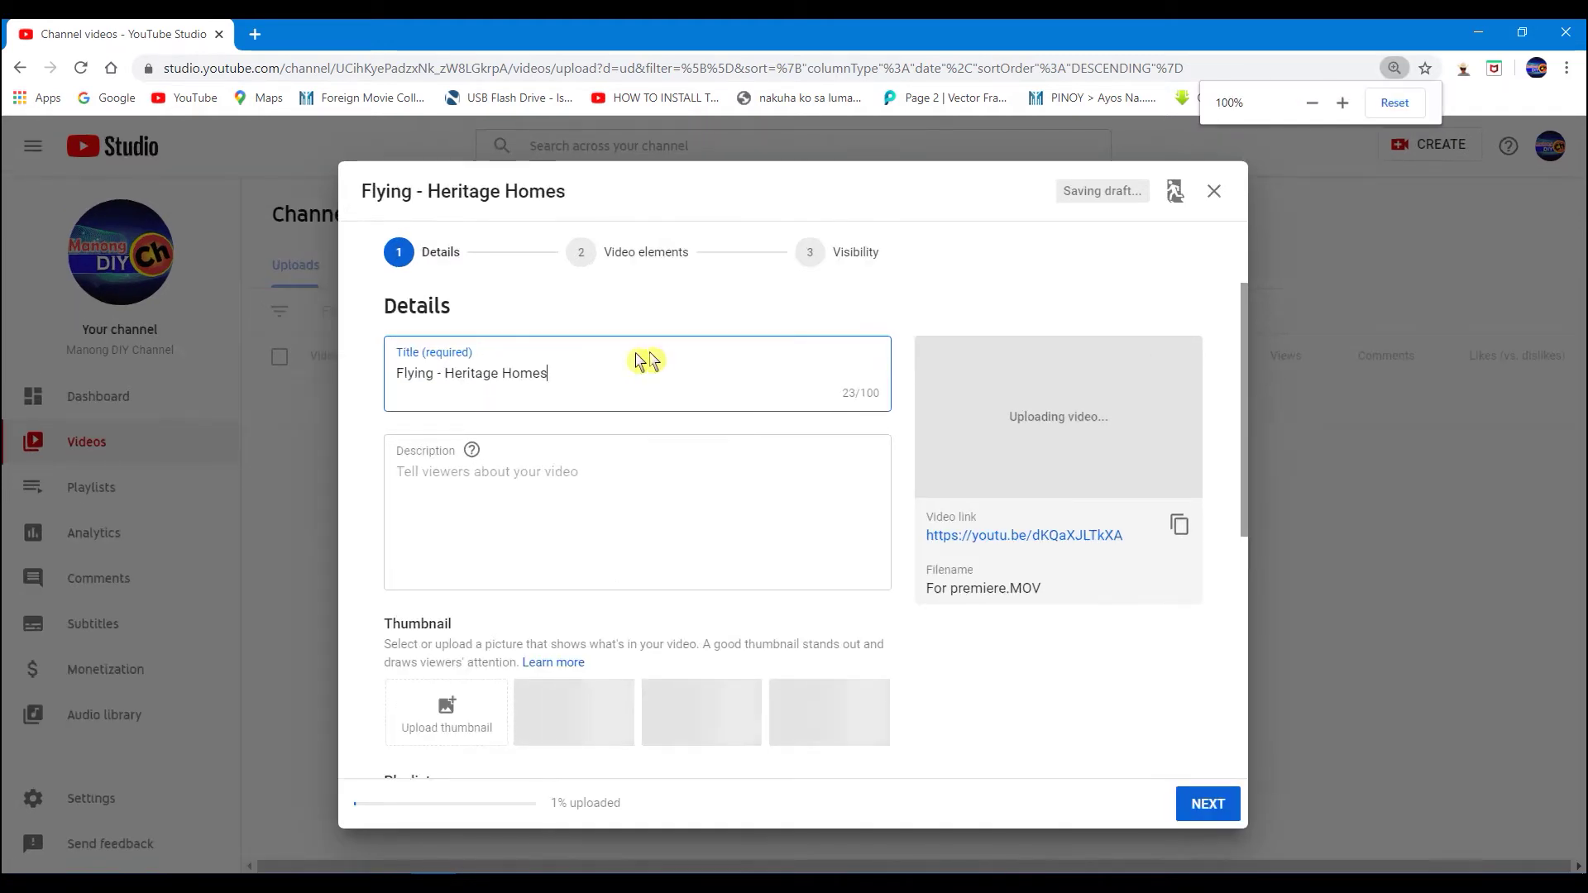
{"action": "left_click", "coordinate": [464, 550]}
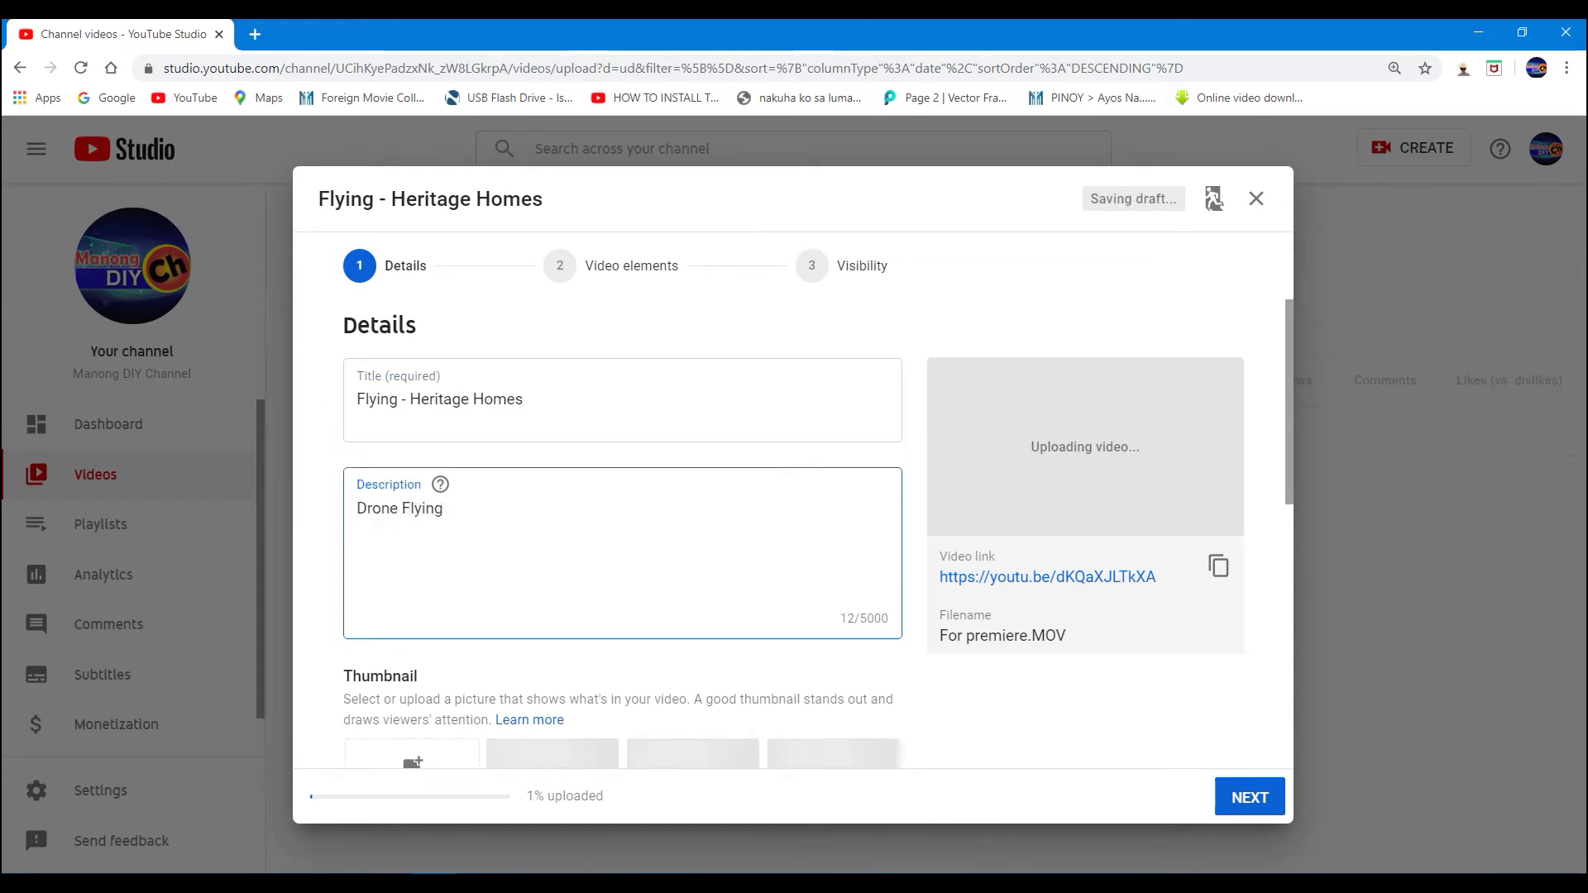
{"action": "scroll", "coordinate": [943, 691], "scroll_direction": "down", "scroll_amount": 2}
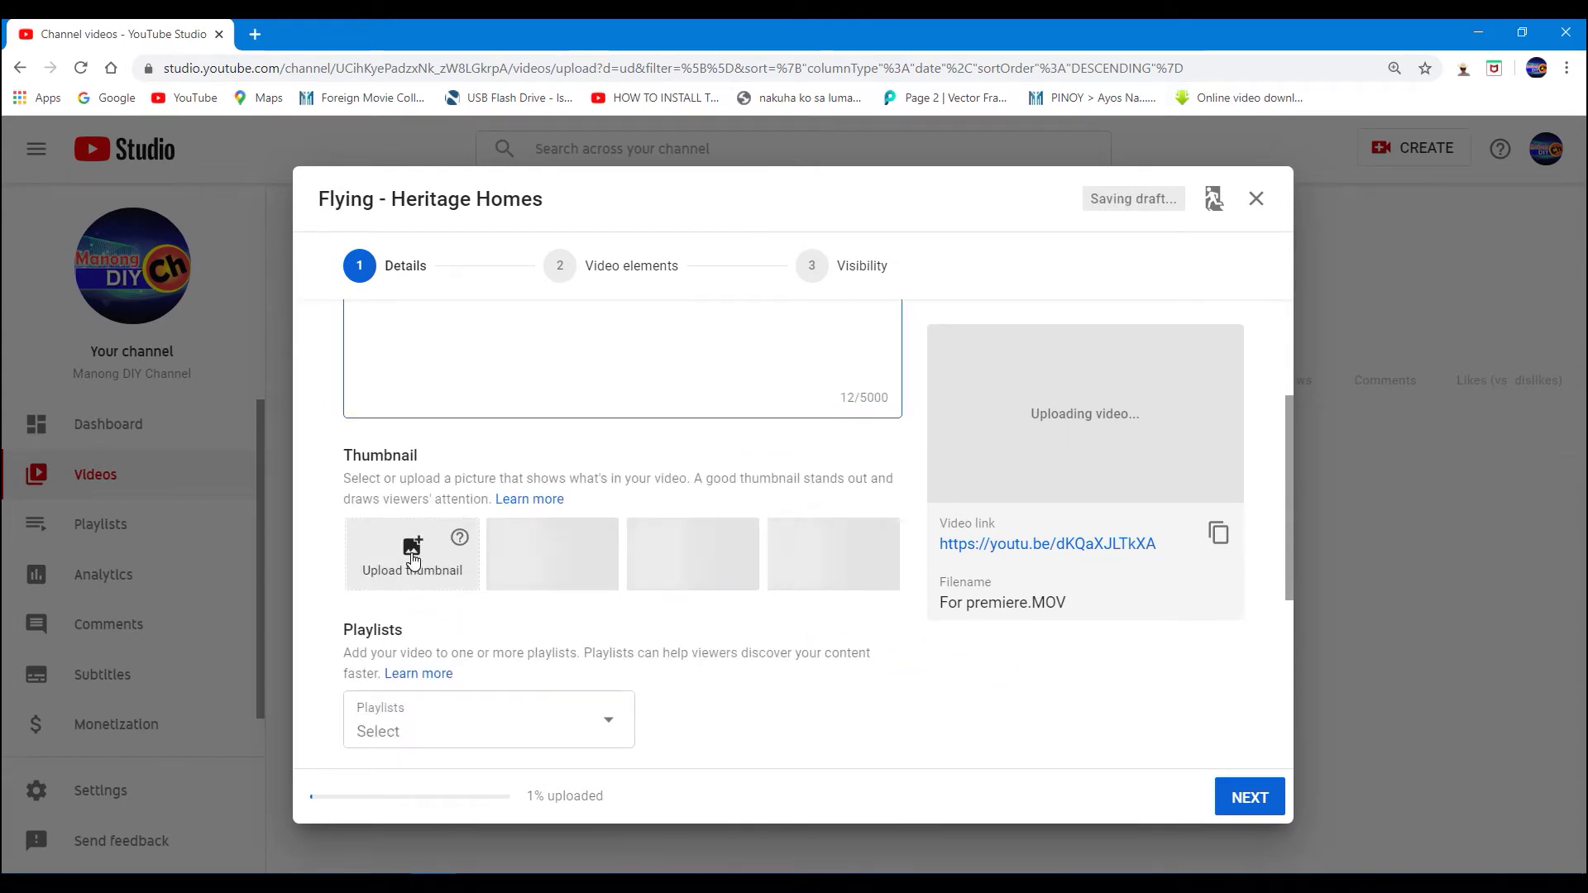
Leave playlists empty, mark it not made for kids, and set category to People & Blogs
{"action": "left_click", "coordinate": [608, 721]}
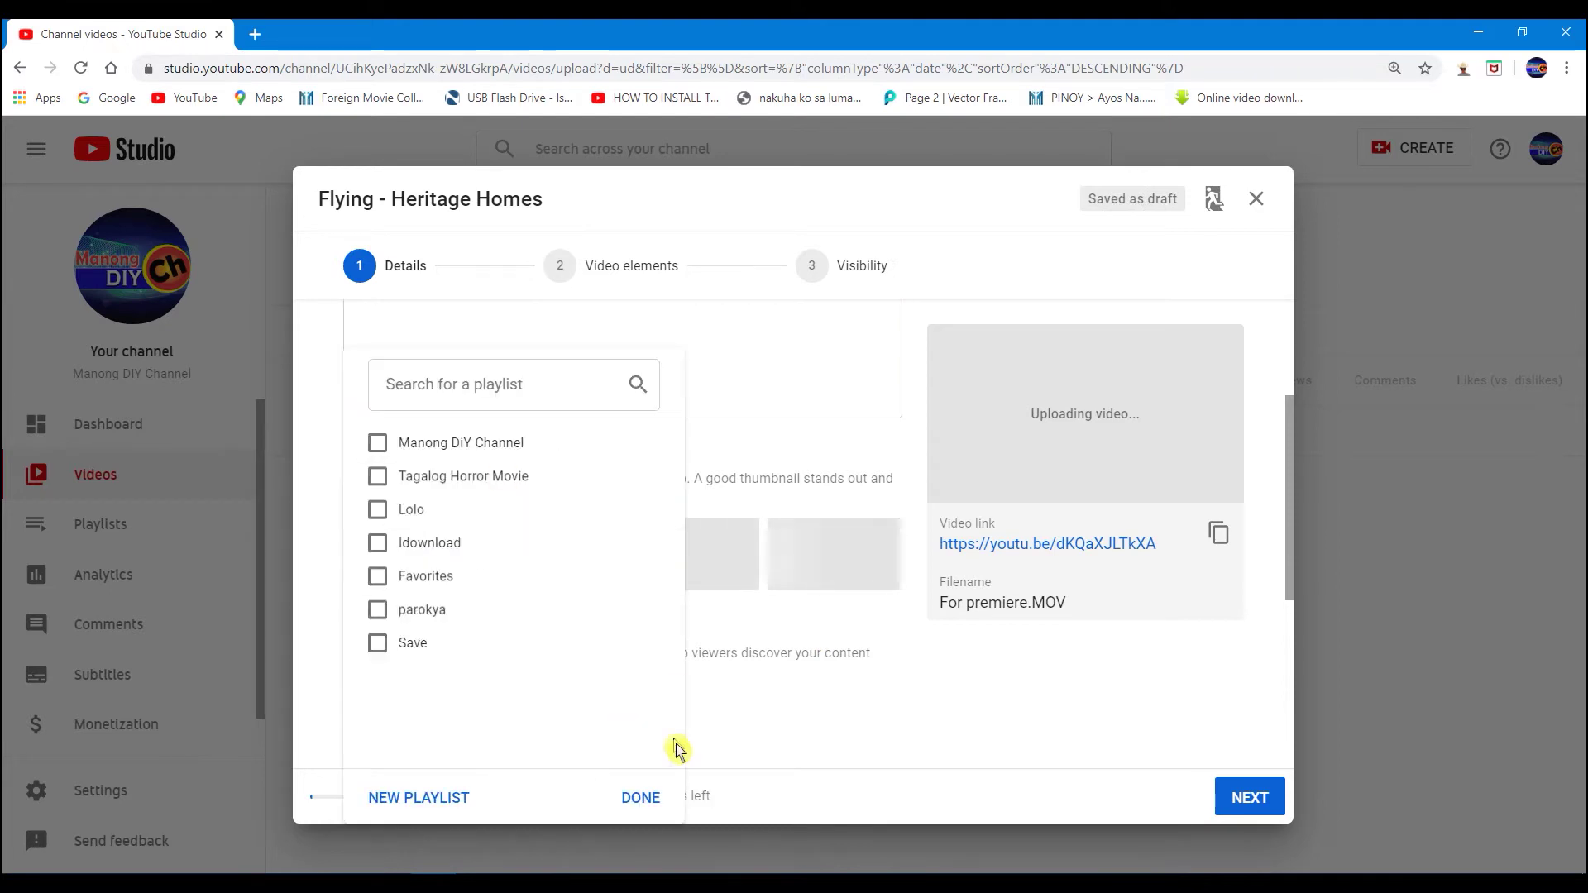
{"action": "left_click", "coordinate": [786, 760]}
{"action": "scroll", "coordinate": [794, 727], "scroll_direction": "down", "scroll_amount": 4}
{"action": "left_click", "coordinate": [353, 575]}
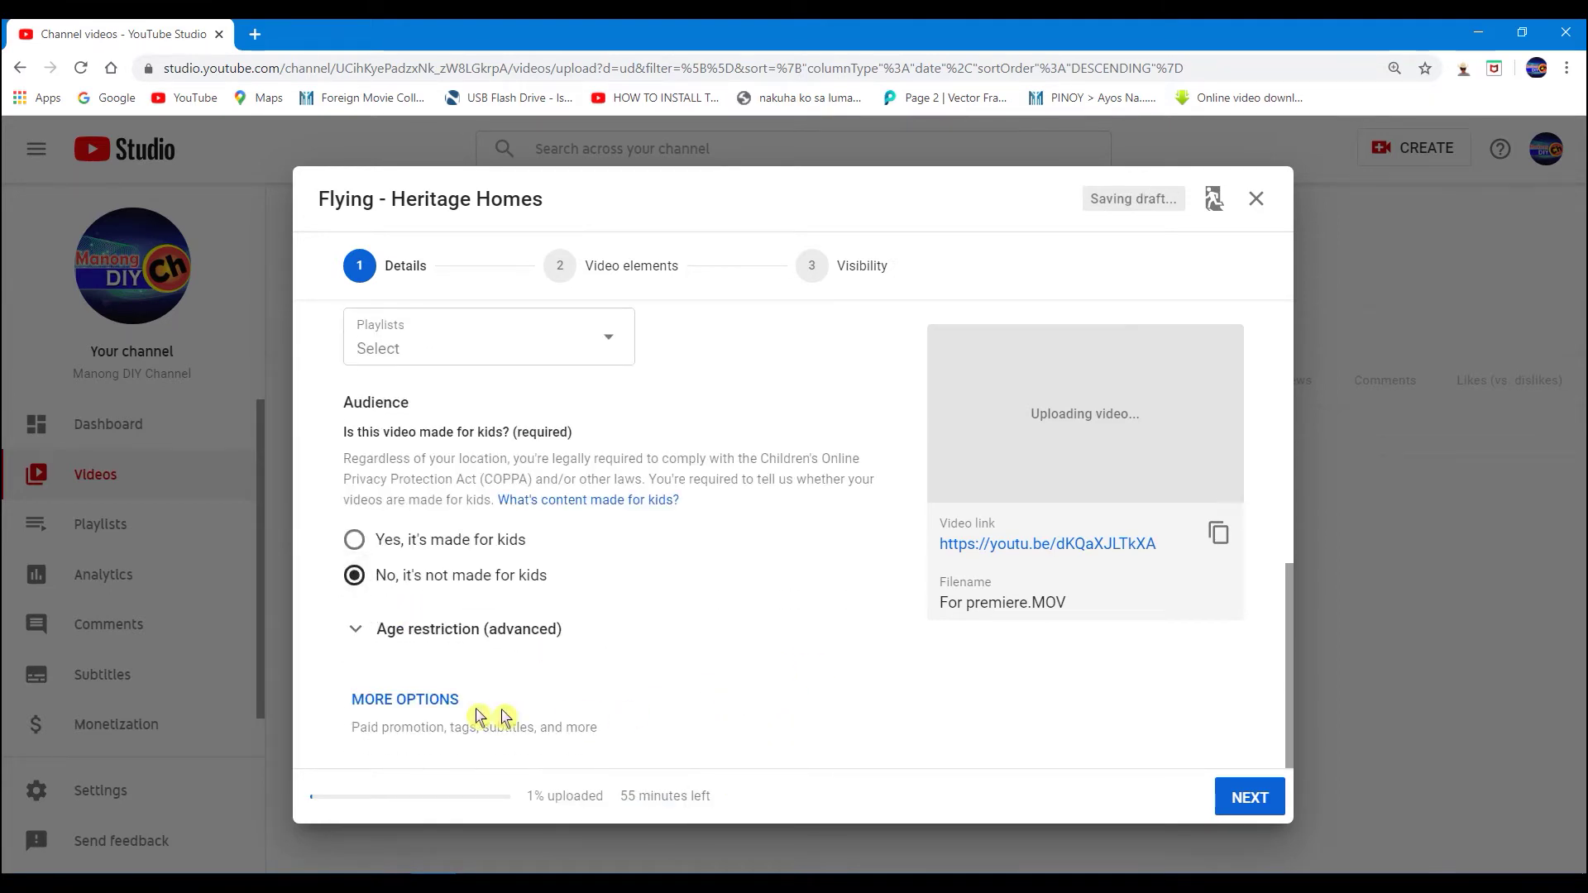
{"action": "scroll", "coordinate": [704, 680], "scroll_direction": "down", "scroll_amount": 10}
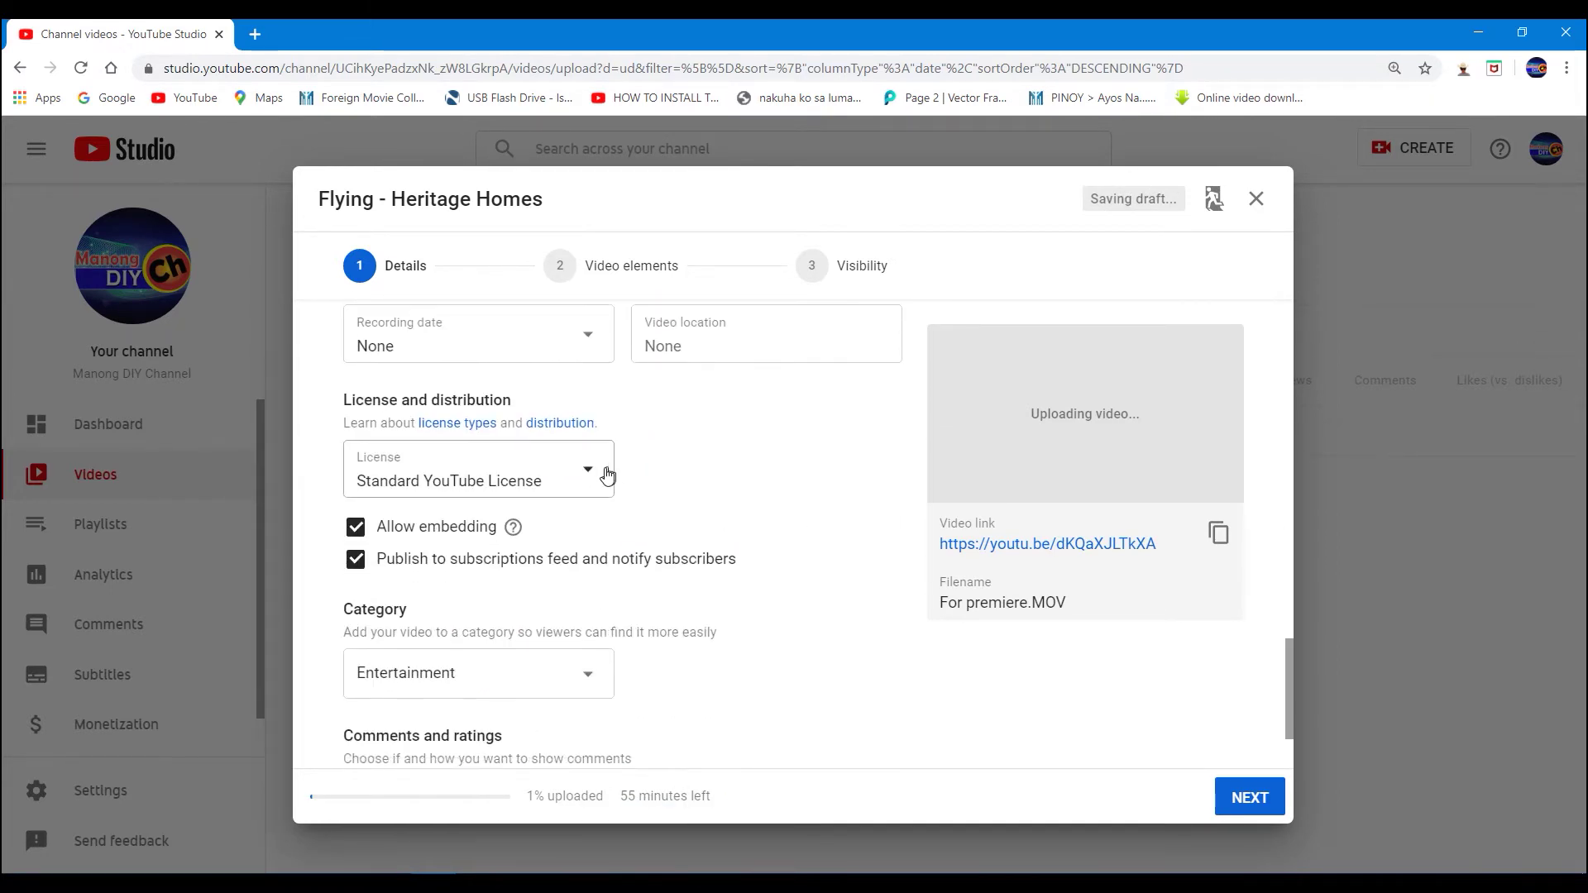
{"action": "left_click", "coordinate": [589, 546]}
{"action": "left_click", "coordinate": [438, 369]}
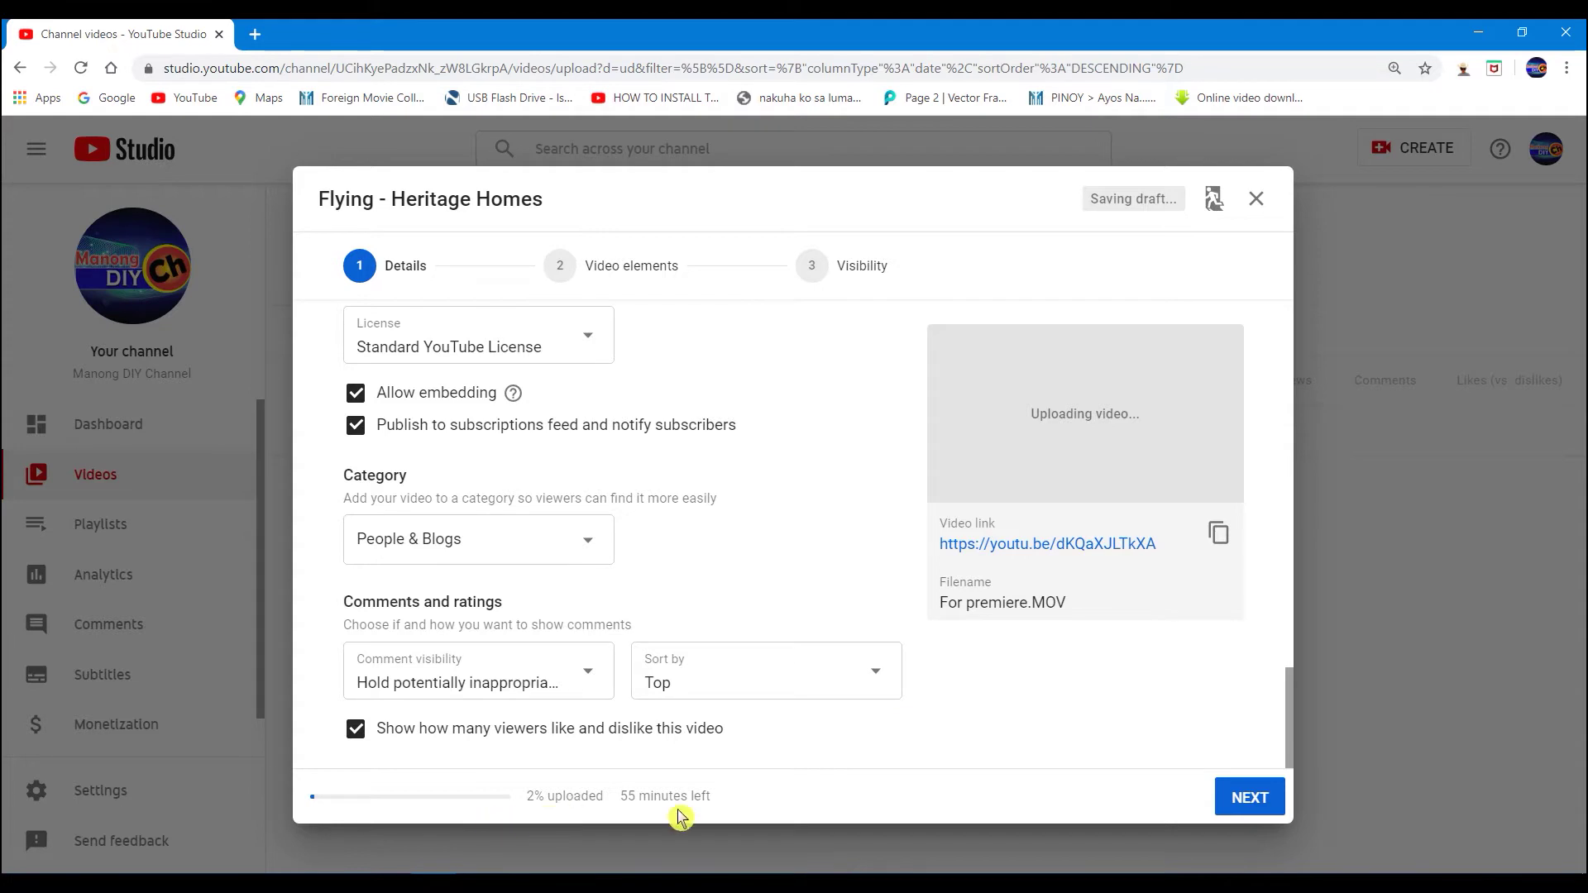
{"action": "left_click", "coordinate": [602, 274]}
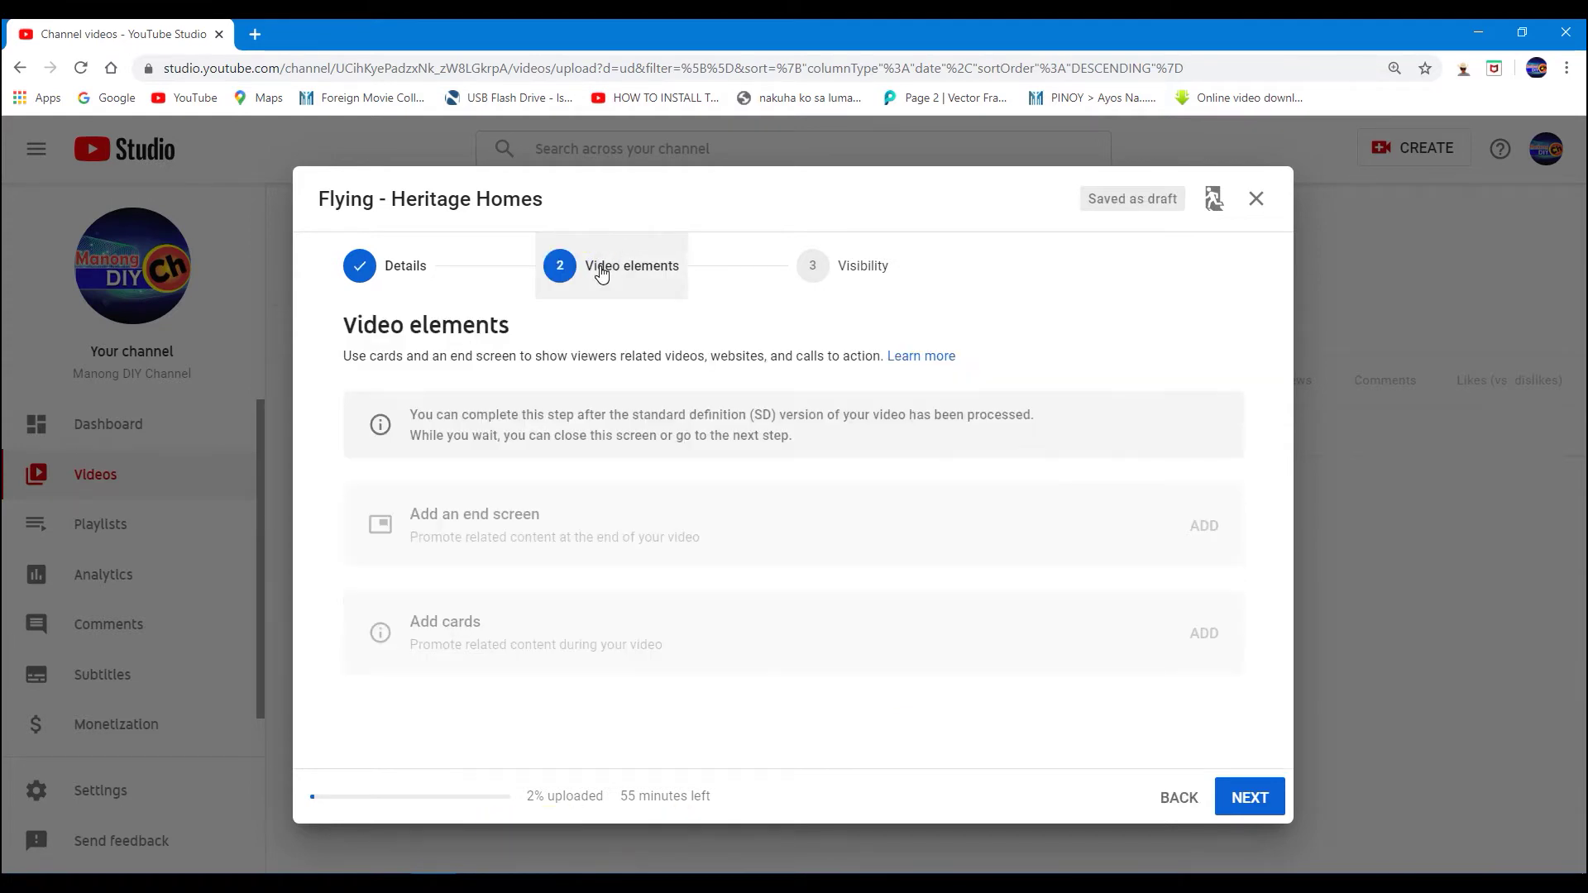
Choose Schedule visibility with the release date May 4, 2020
{"action": "left_click", "coordinate": [852, 274]}
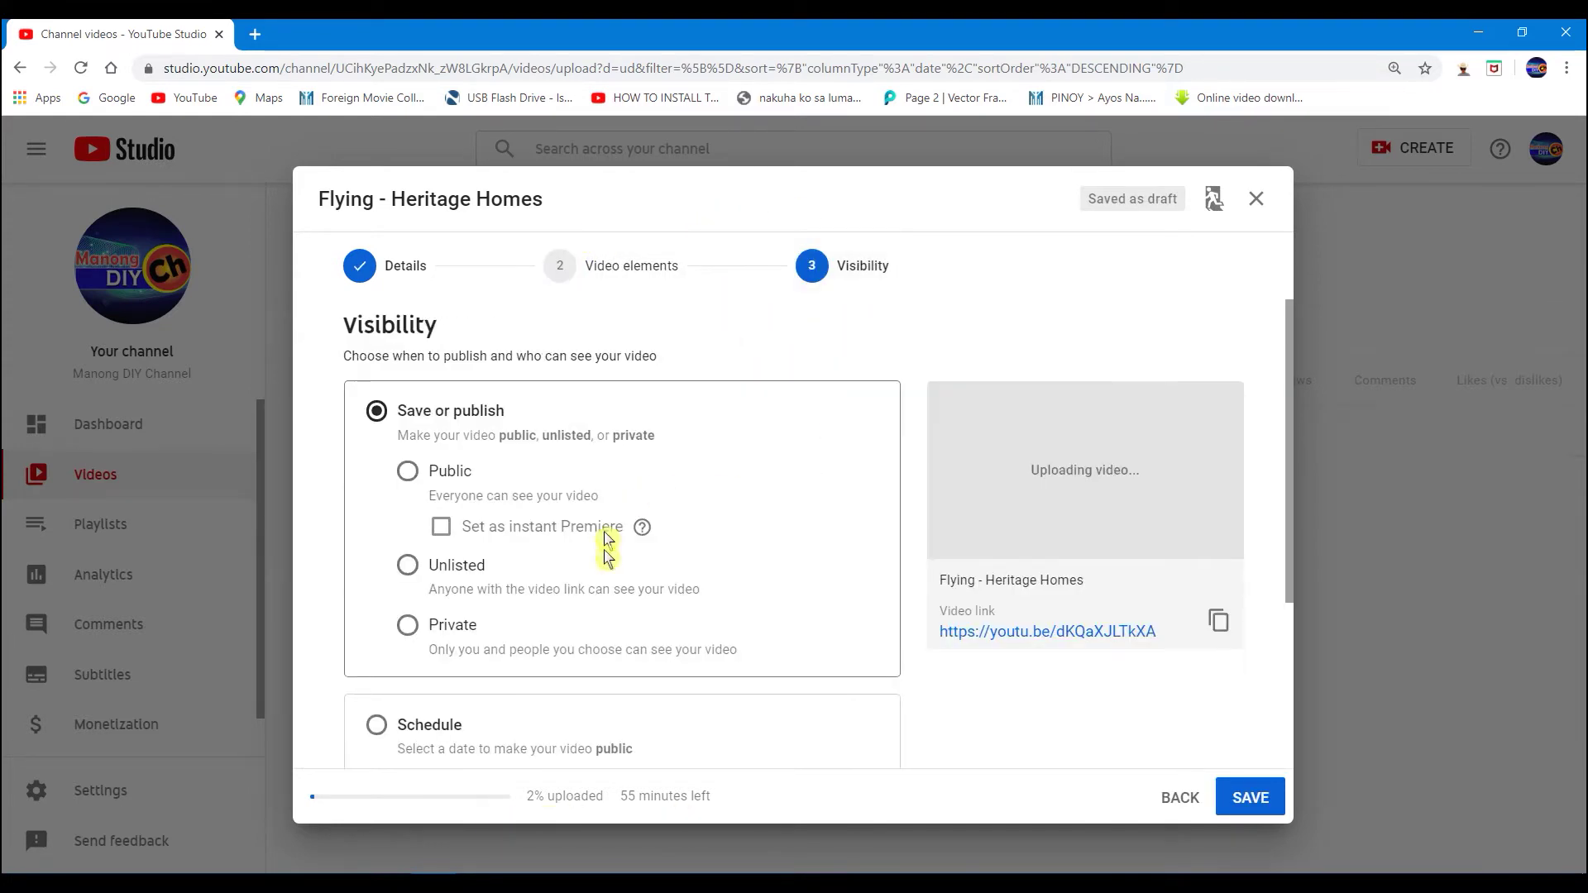
{"action": "scroll", "coordinate": [639, 545], "scroll_direction": "down", "scroll_amount": 2}
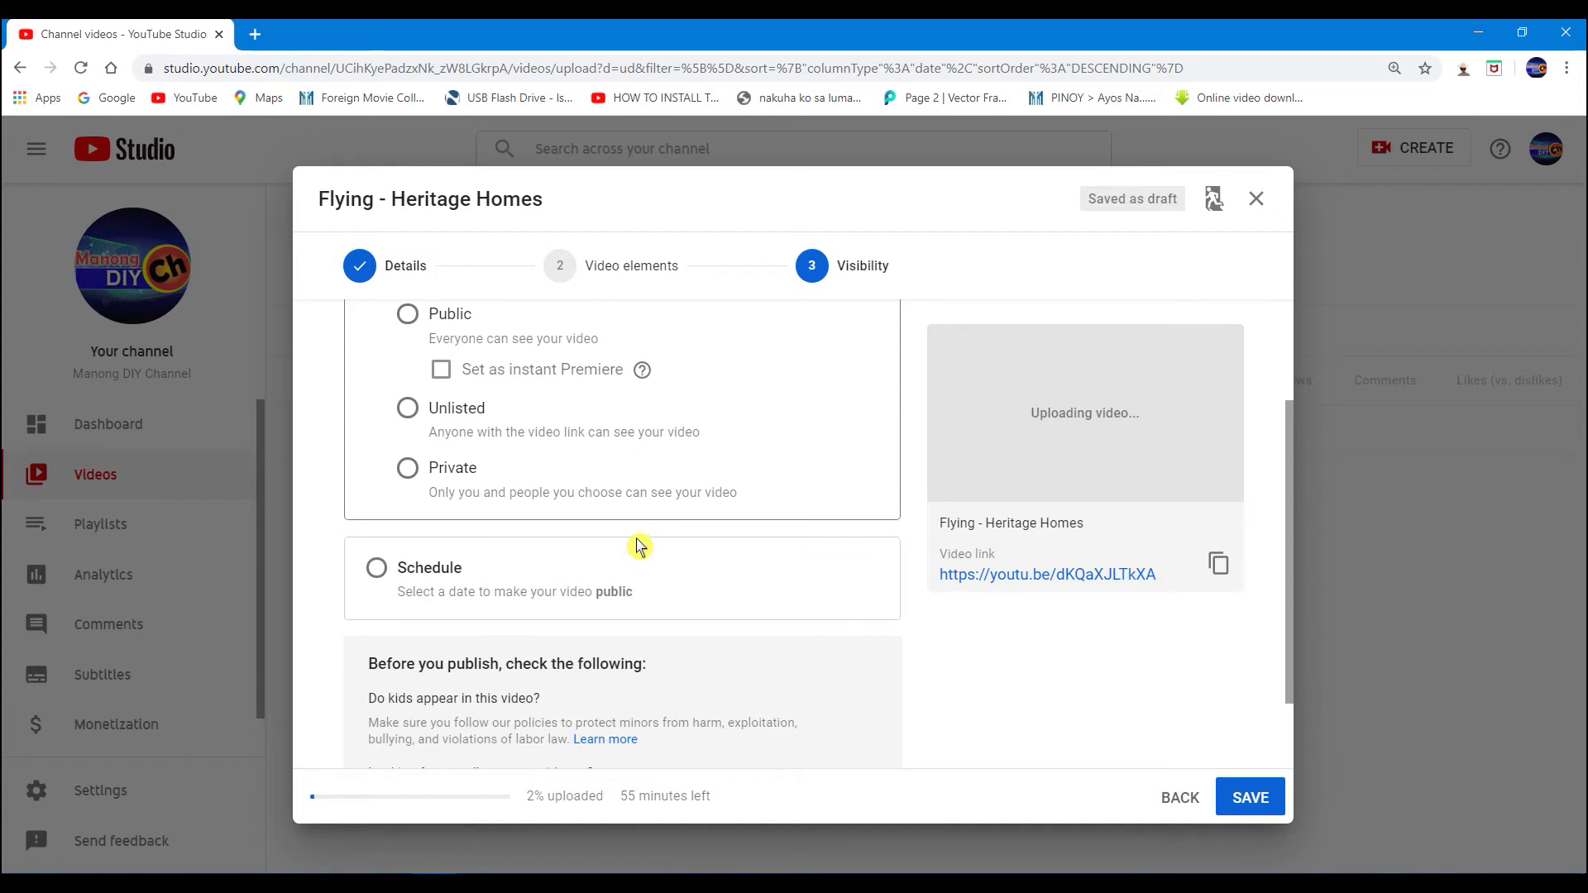
{"action": "left_click", "coordinate": [376, 569]}
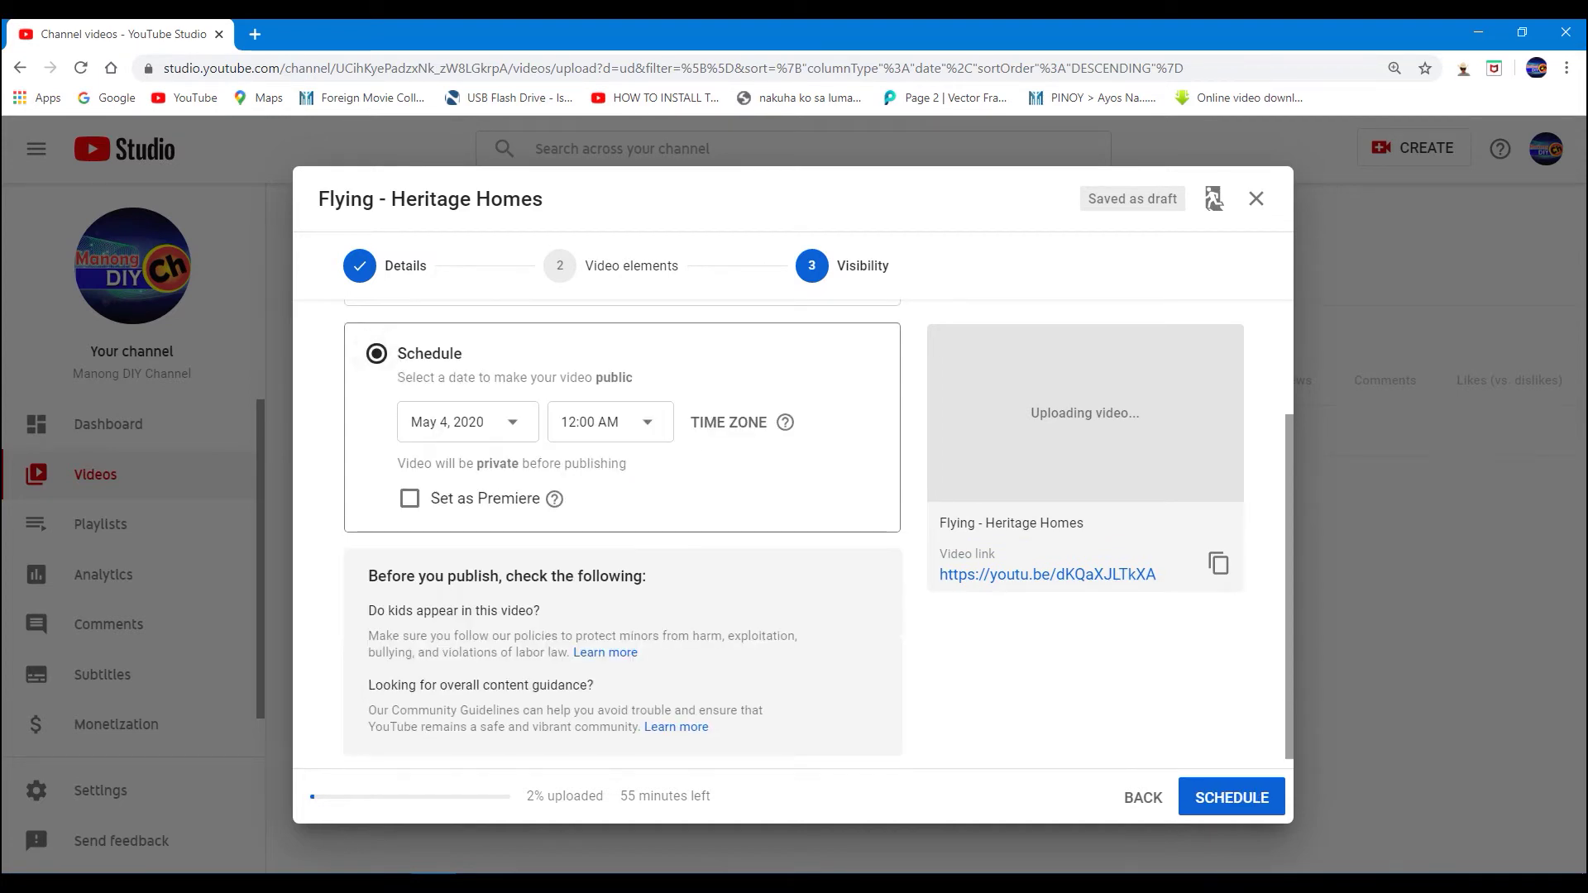
{"action": "left_click", "coordinate": [514, 429]}
{"action": "left_click", "coordinate": [467, 555]}
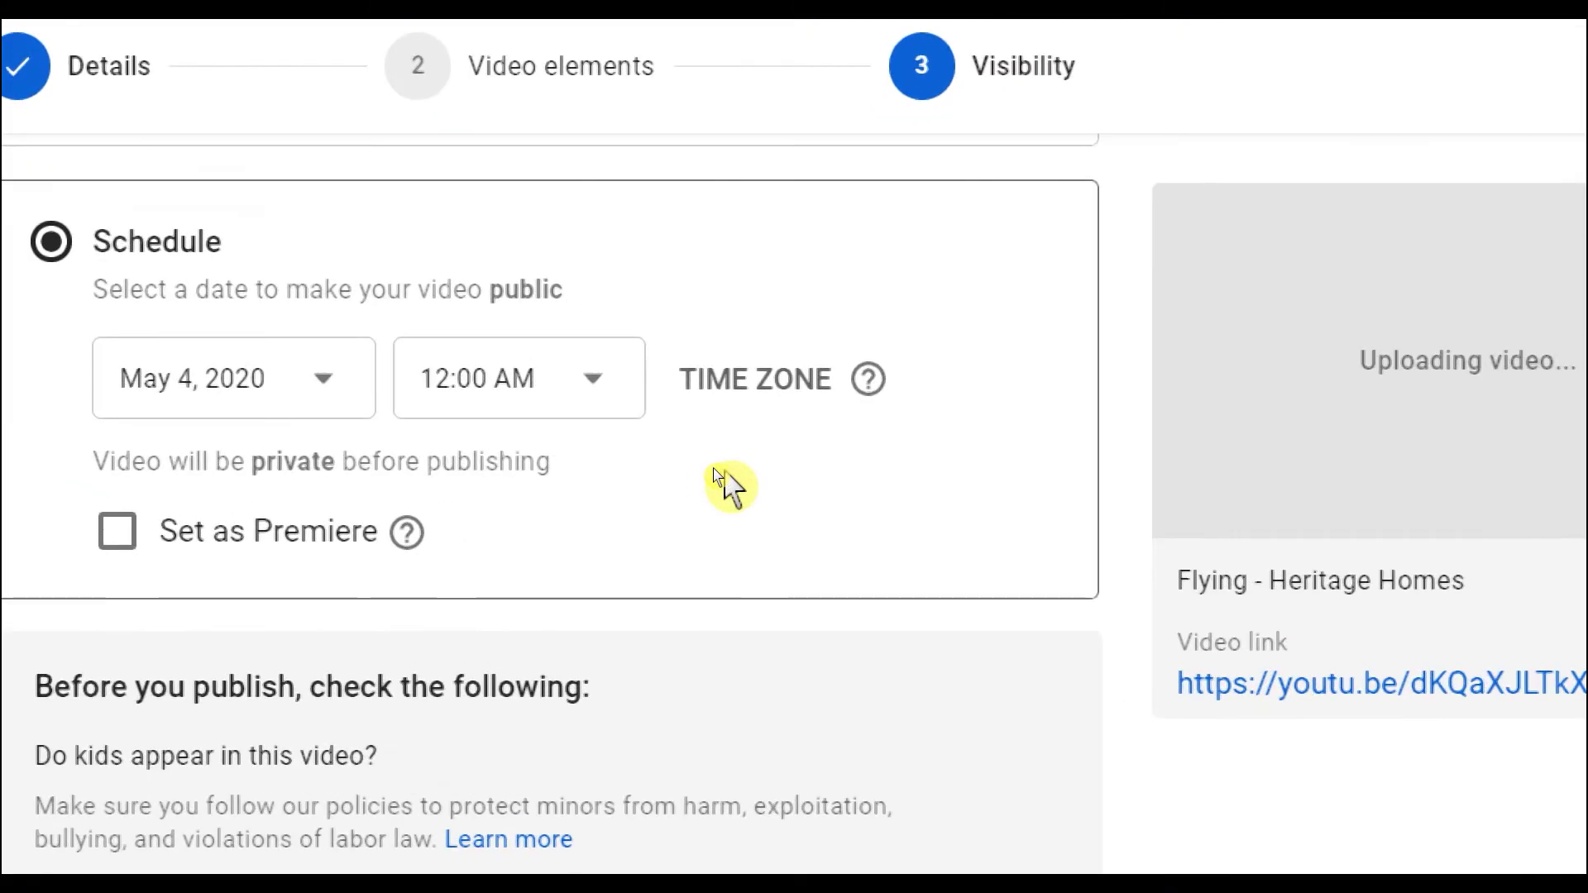
Set the release time to 4:00 PM, make it a Premiere, and confirm the schedule
{"action": "left_click", "coordinate": [595, 380]}
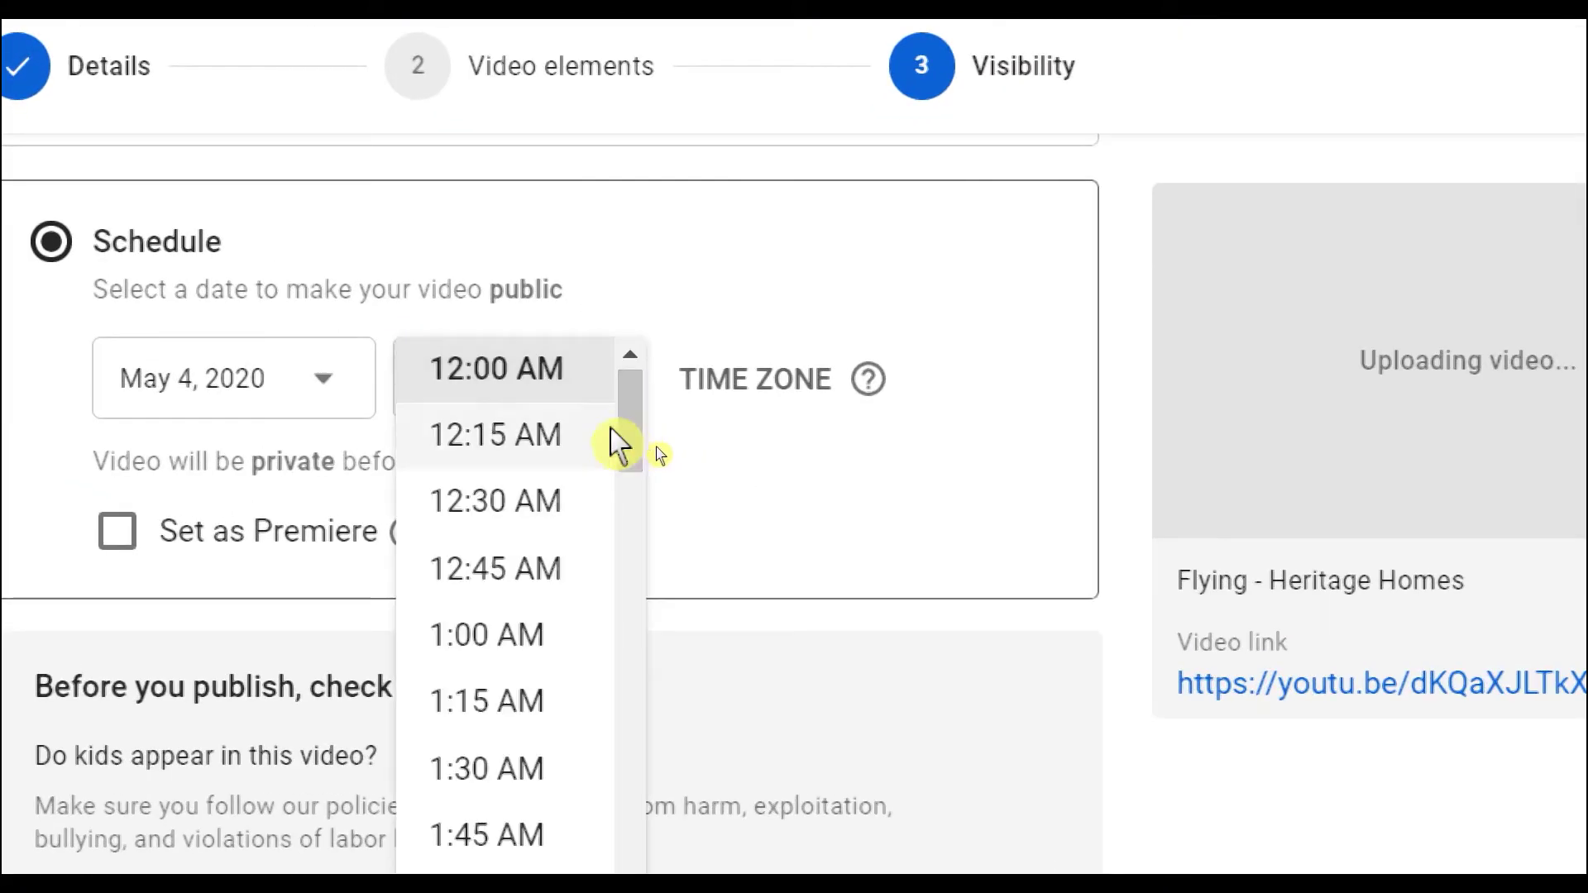
{"action": "left_click_drag", "start_coordinate": [637, 443], "coordinate": [629, 517]}
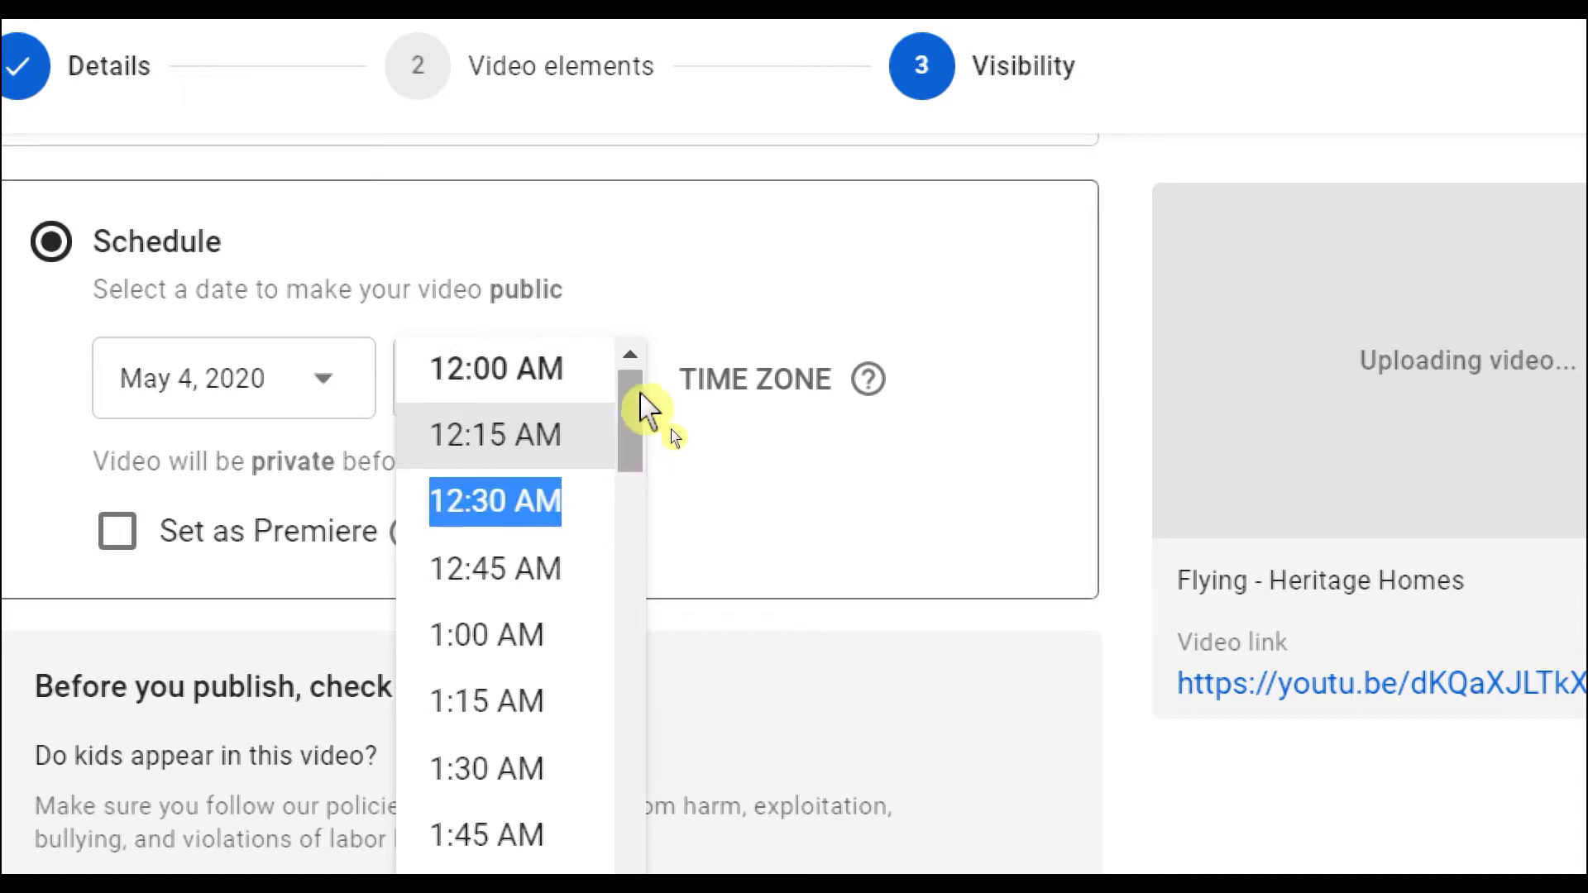
{"action": "left_click_drag", "start_coordinate": [645, 411], "coordinate": [633, 674]}
{"action": "scroll", "coordinate": [633, 674], "scroll_direction": "down", "scroll_amount": 10}
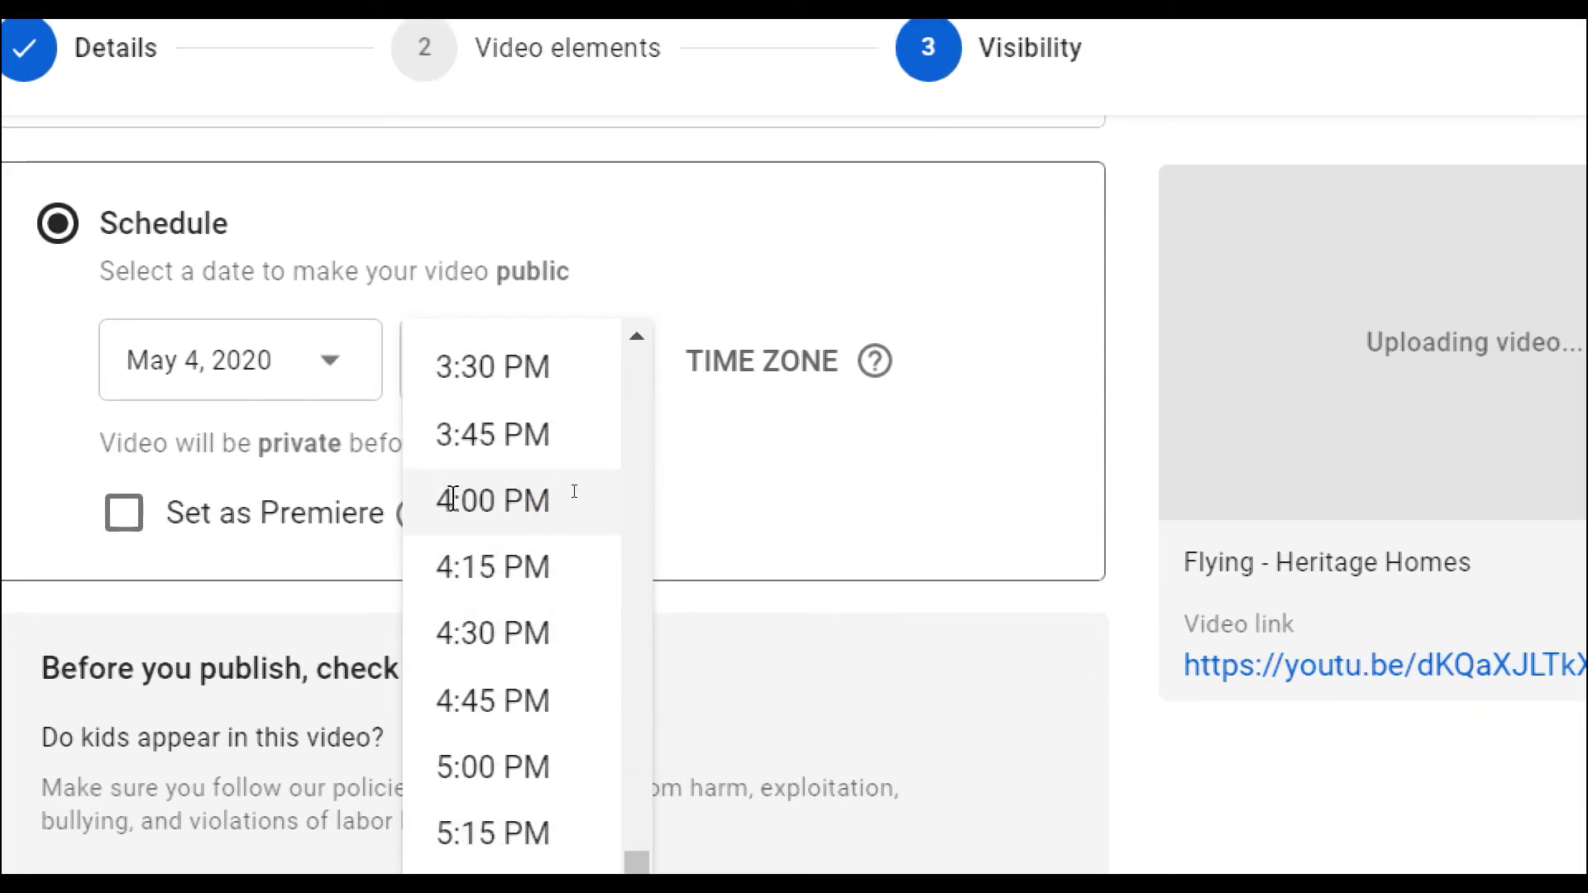
{"action": "left_click", "coordinate": [452, 499]}
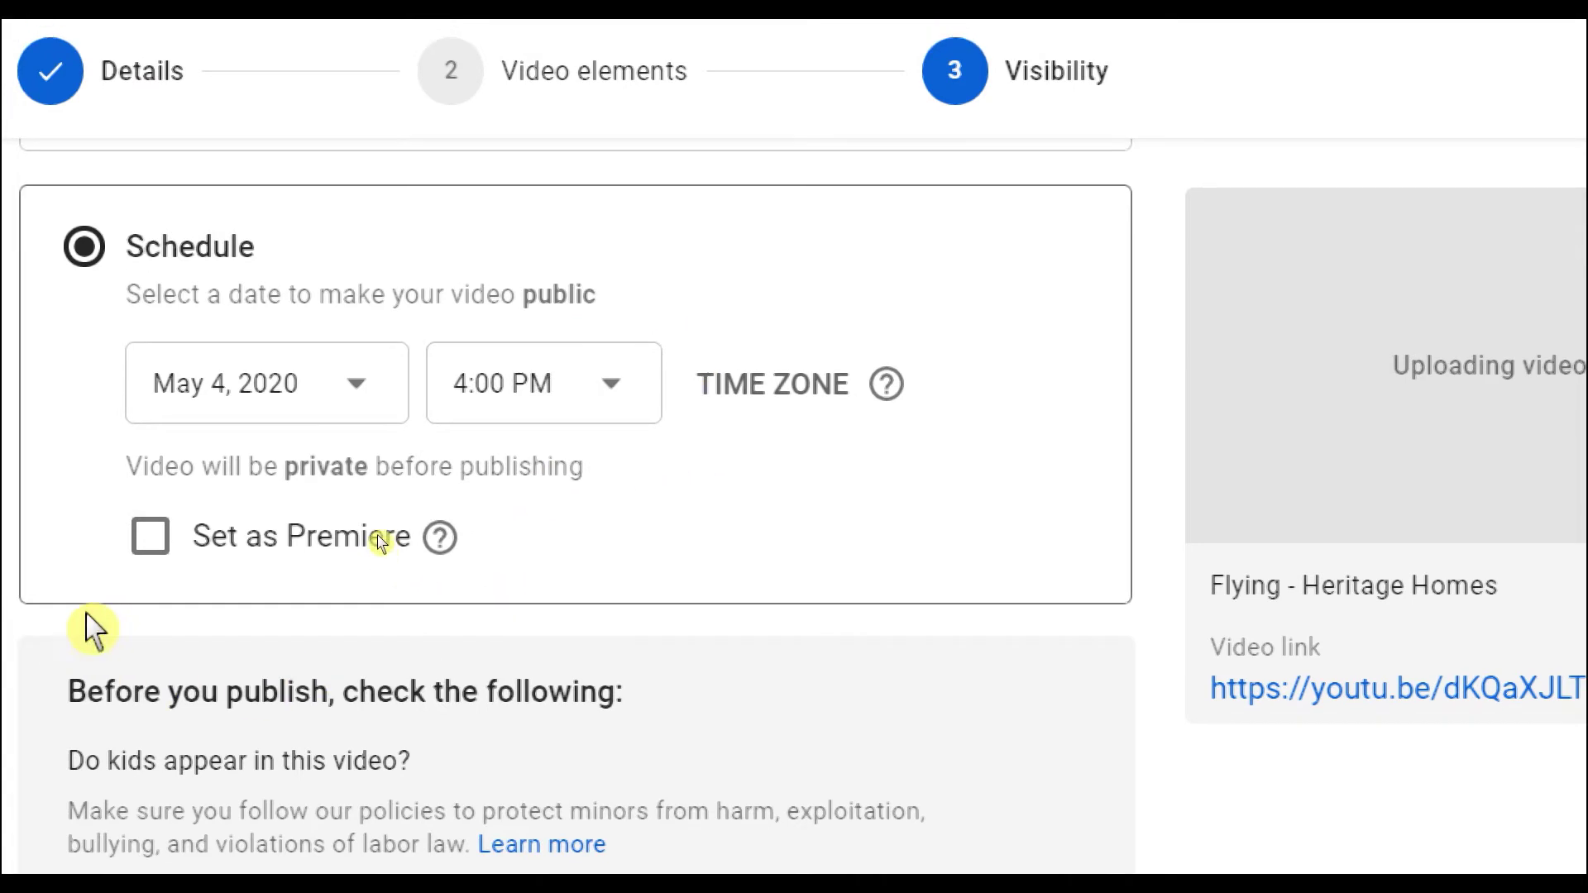
{"action": "left_click", "coordinate": [151, 539]}
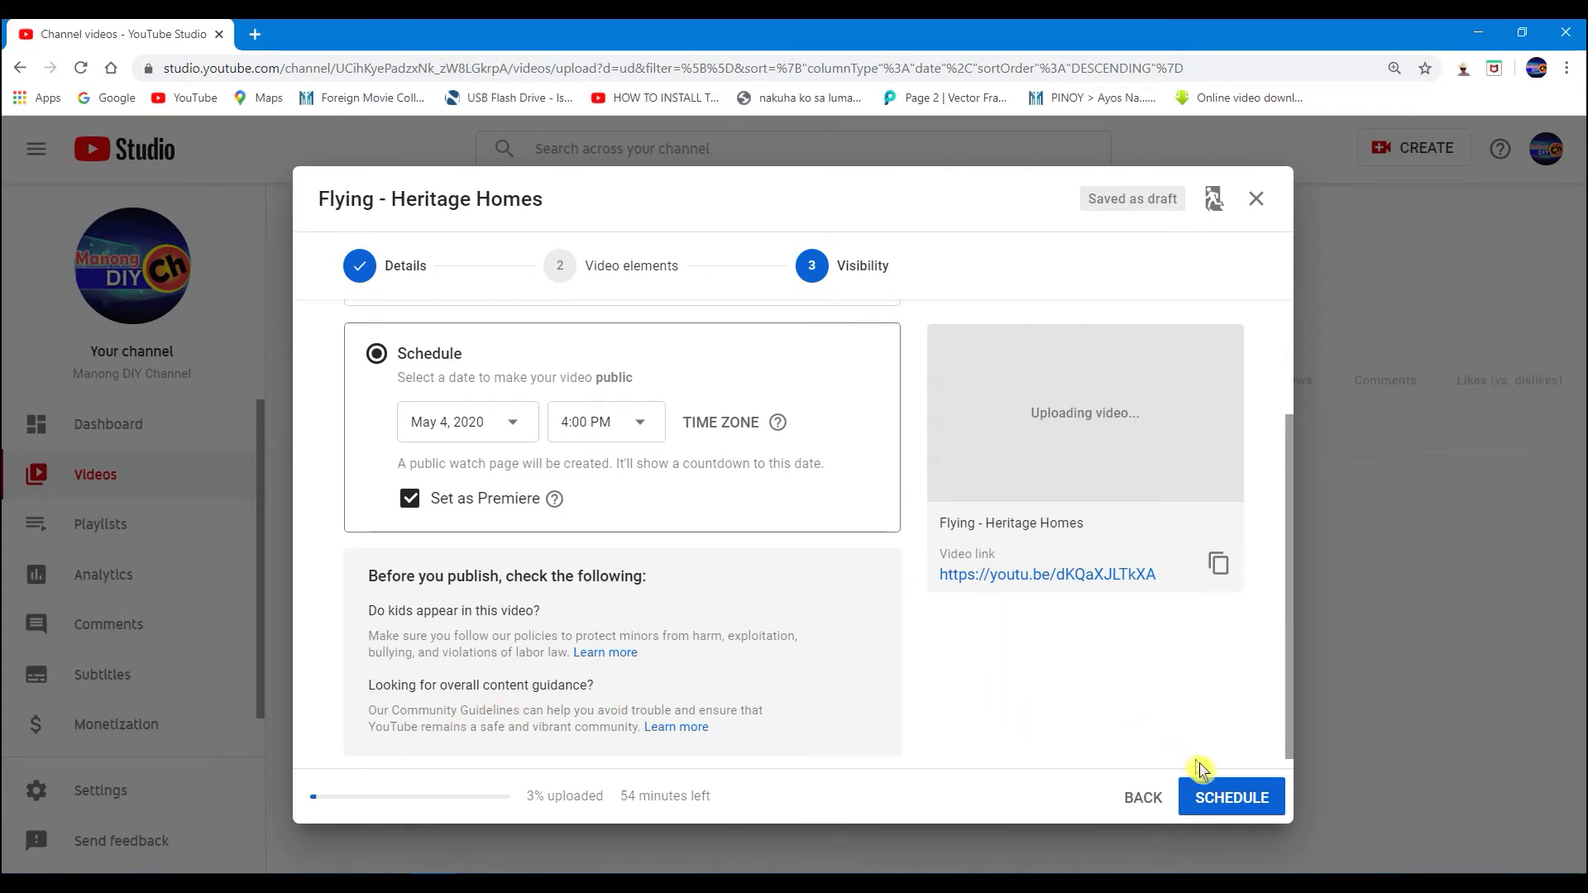
{"action": "left_click", "coordinate": [1231, 797]}
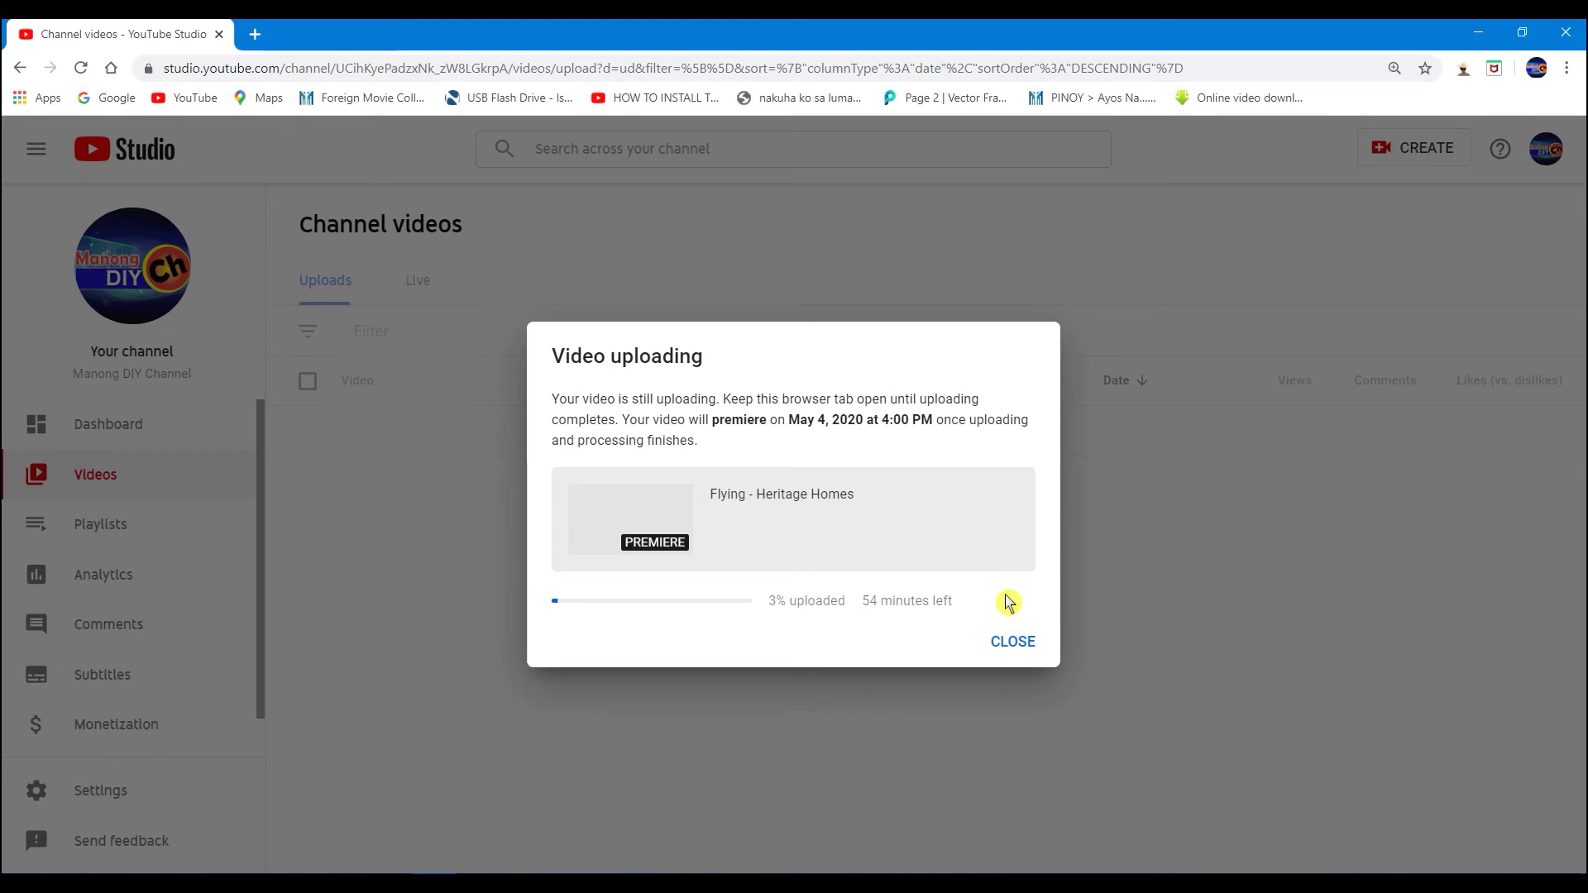
Dismiss the upload notice and keep the upload running instead of cancelling it
{"action": "left_click", "coordinate": [1013, 643]}
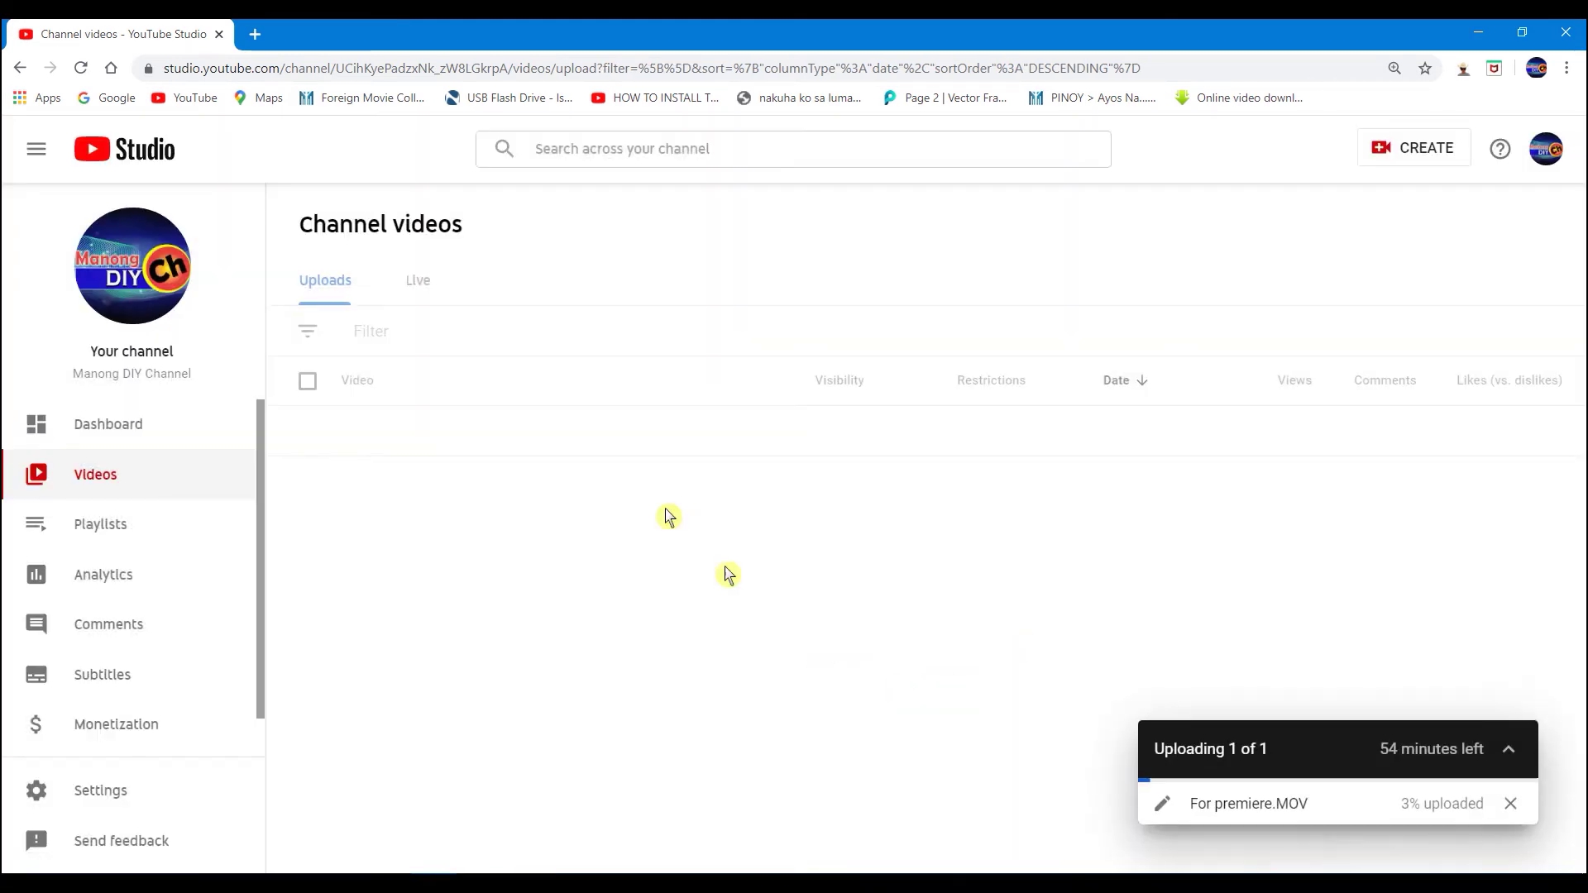
{"action": "left_click", "coordinate": [1510, 803]}
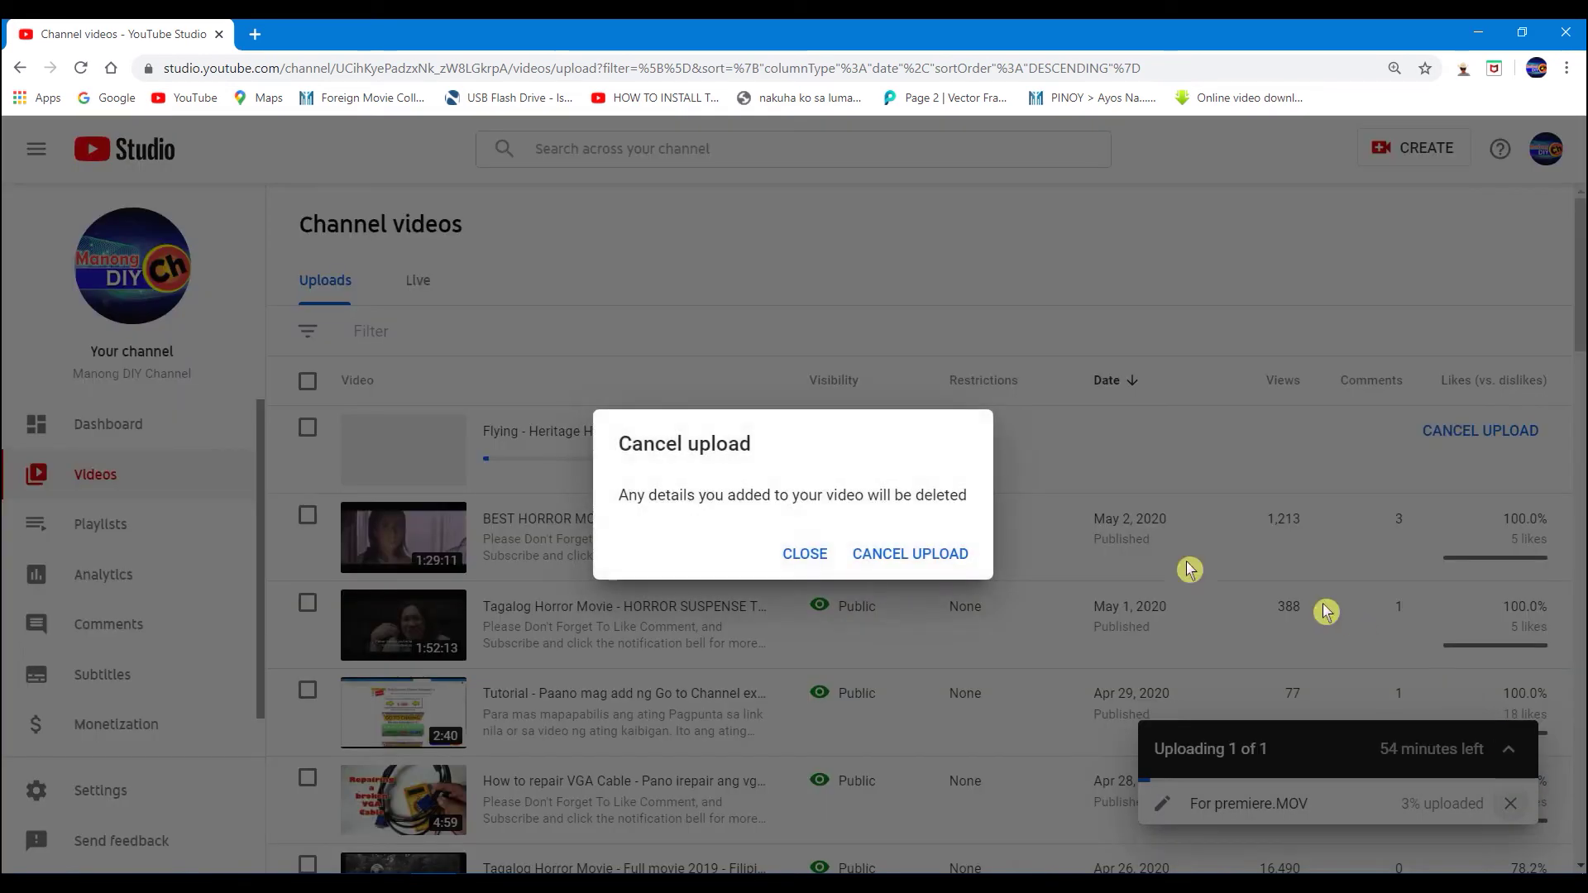
{"action": "left_click", "coordinate": [805, 554]}
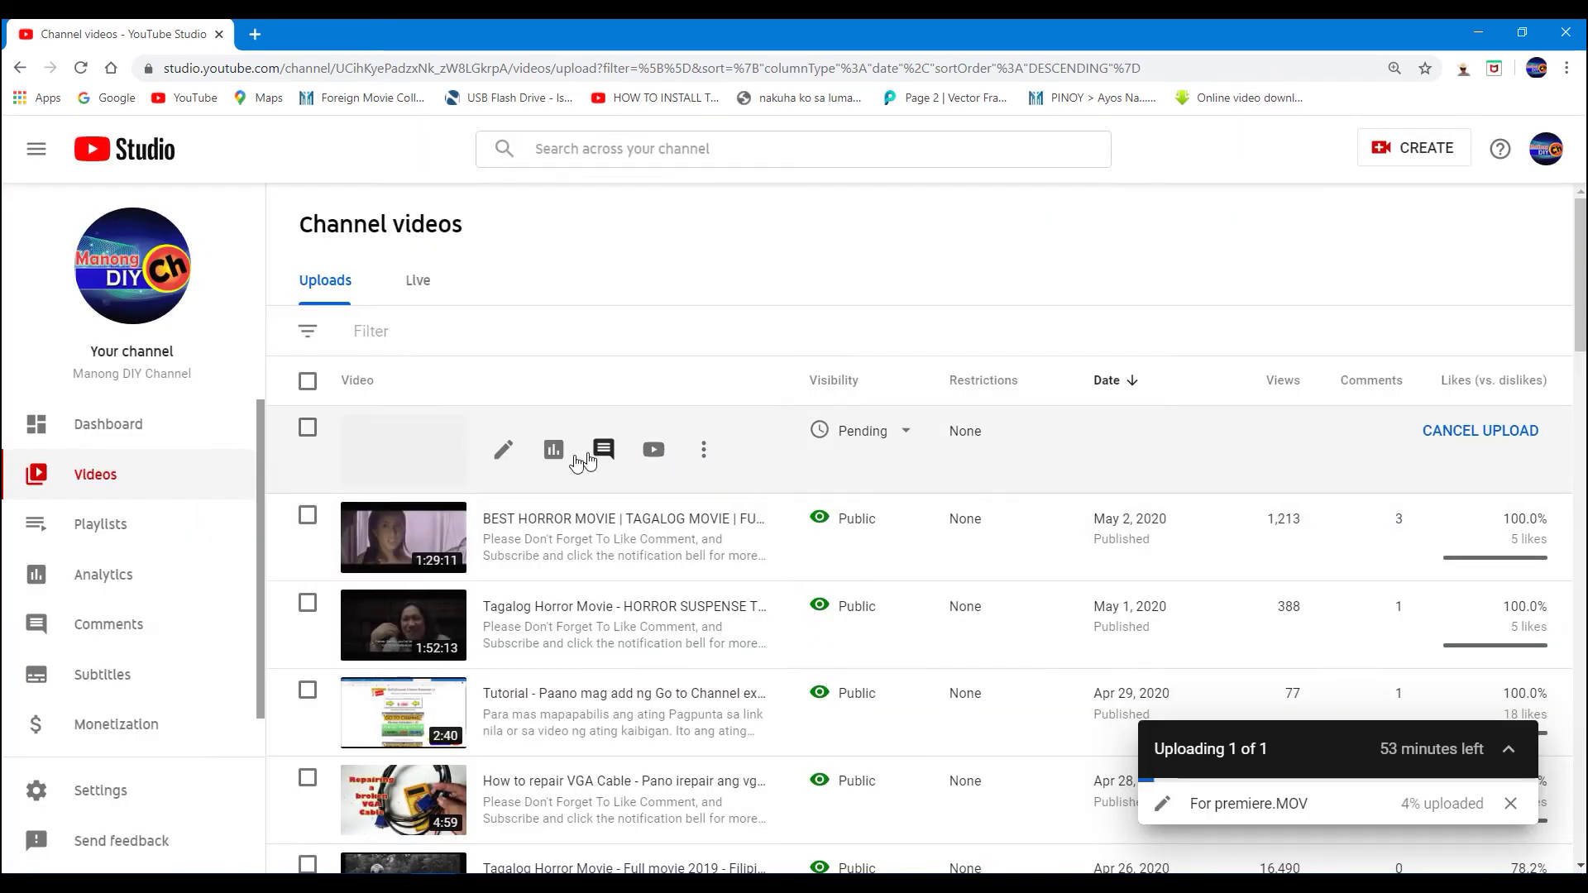
{"action": "left_click", "coordinate": [908, 431]}
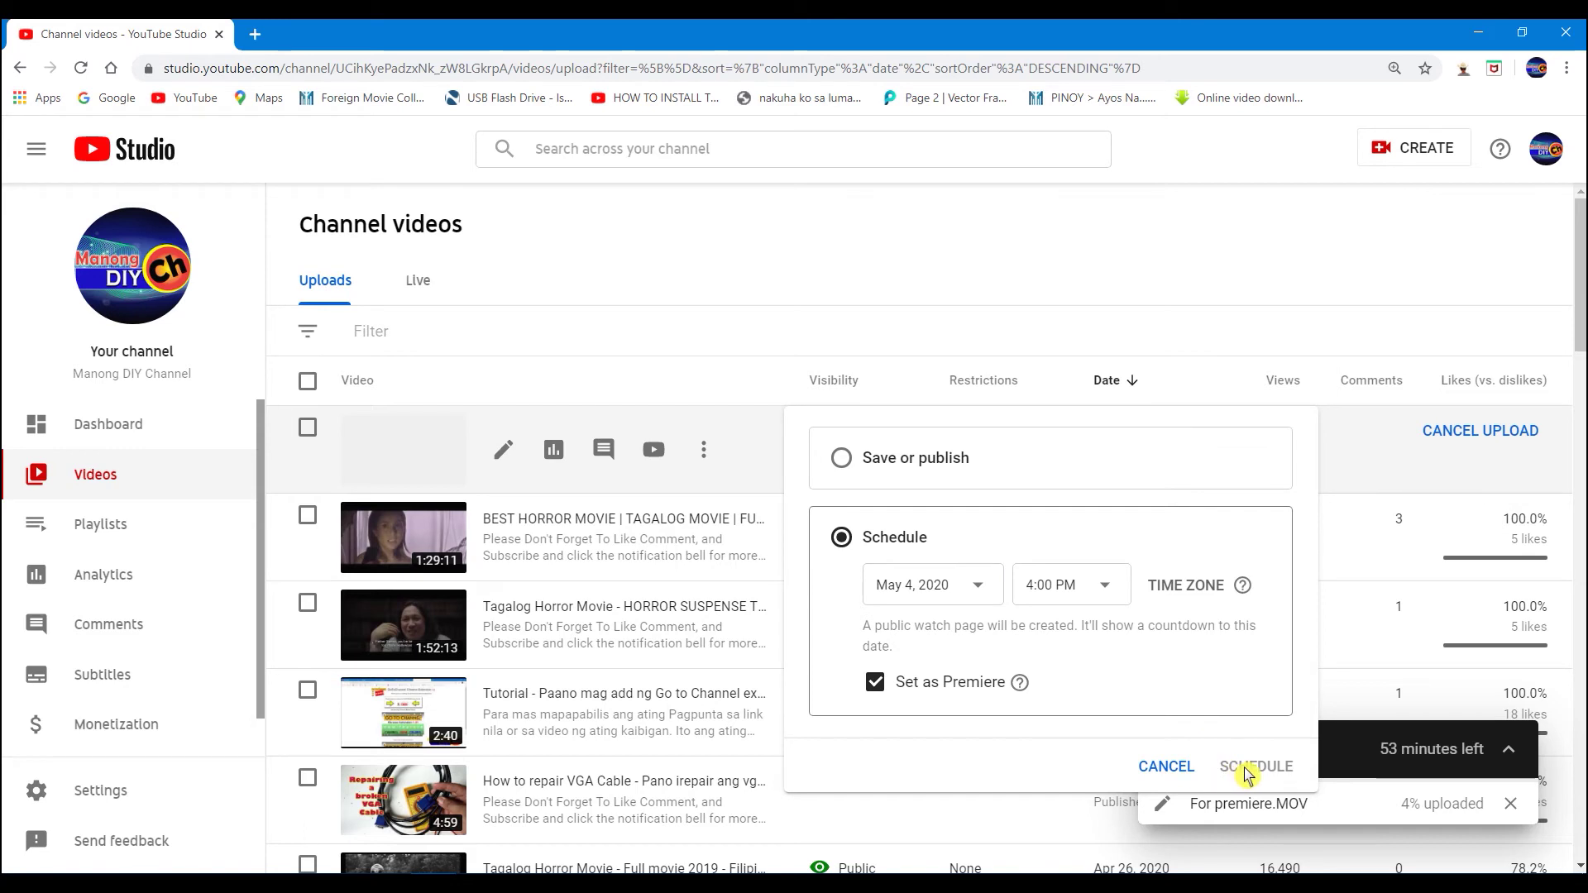
{"action": "left_click", "coordinate": [1181, 768]}
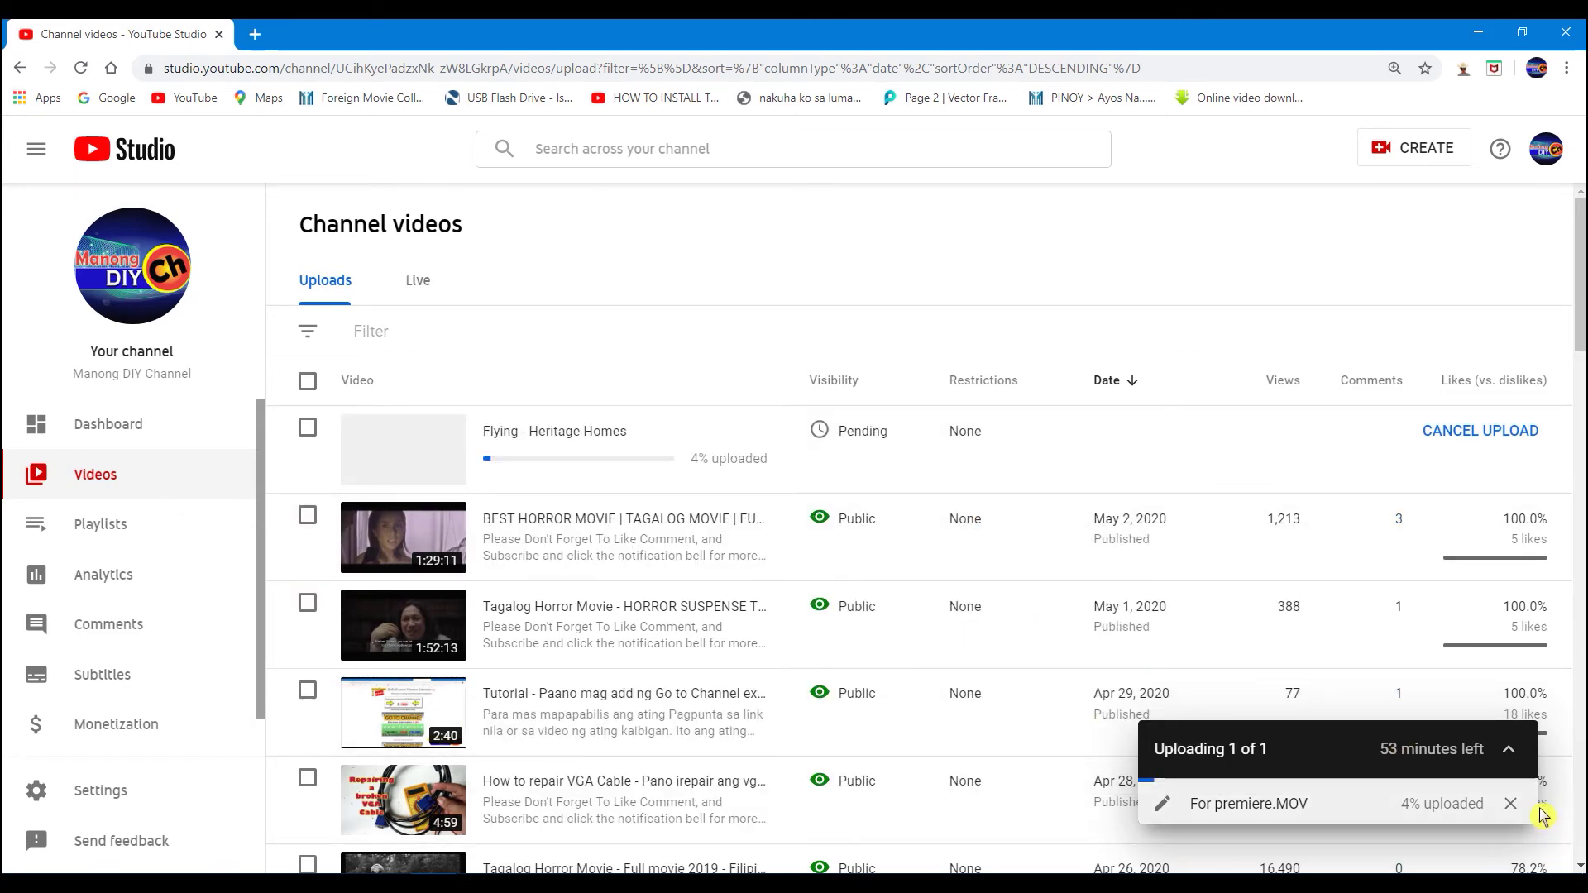
{"action": "left_click", "coordinate": [1506, 755]}
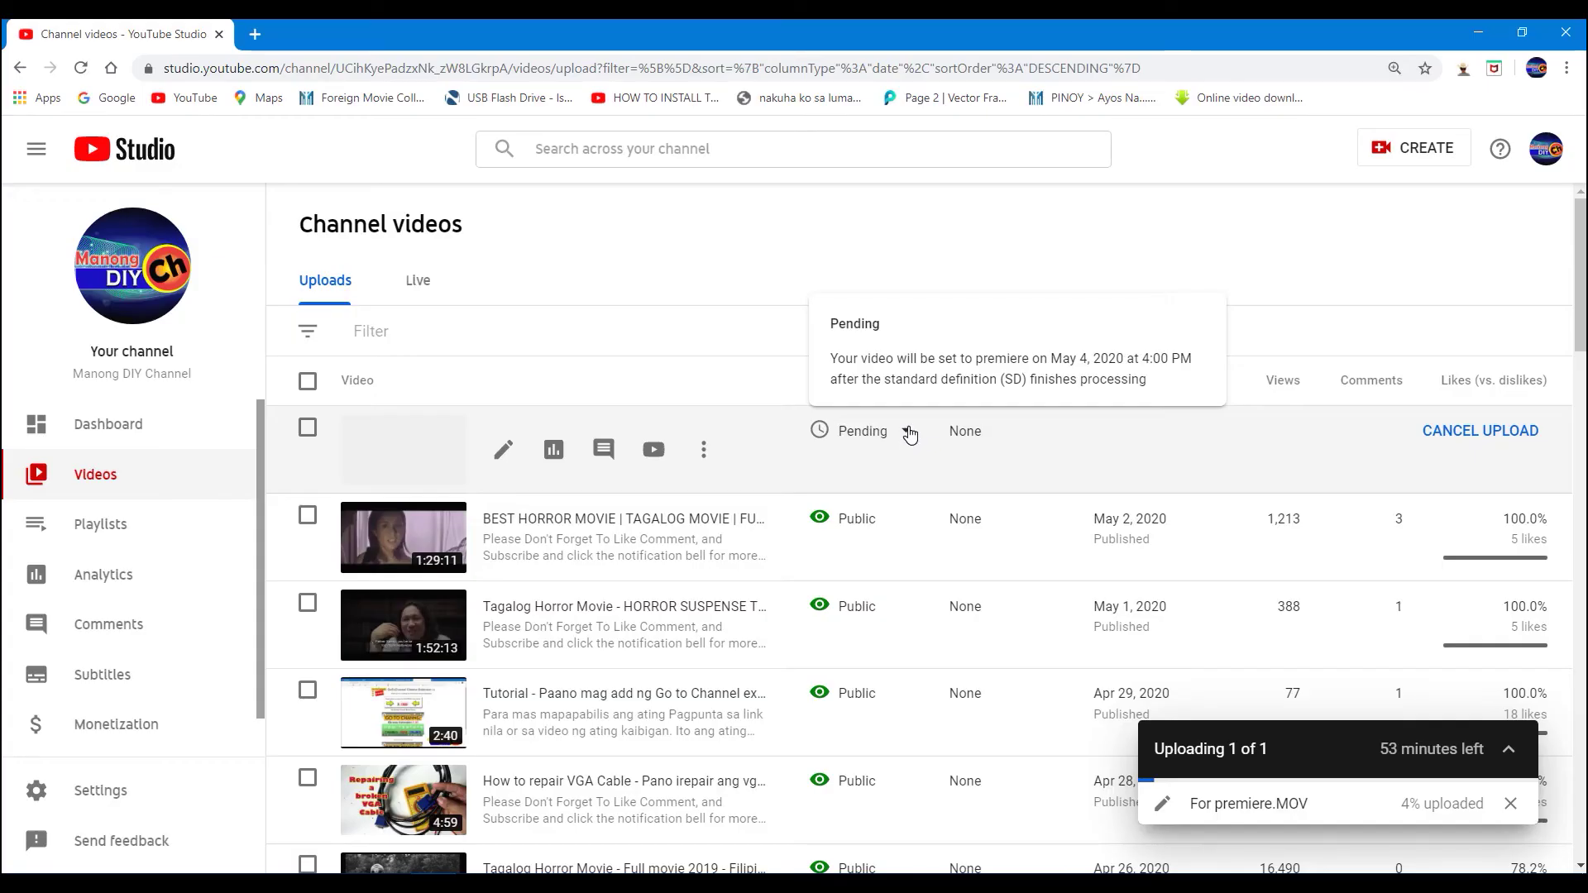
{"action": "left_click", "coordinate": [907, 430]}
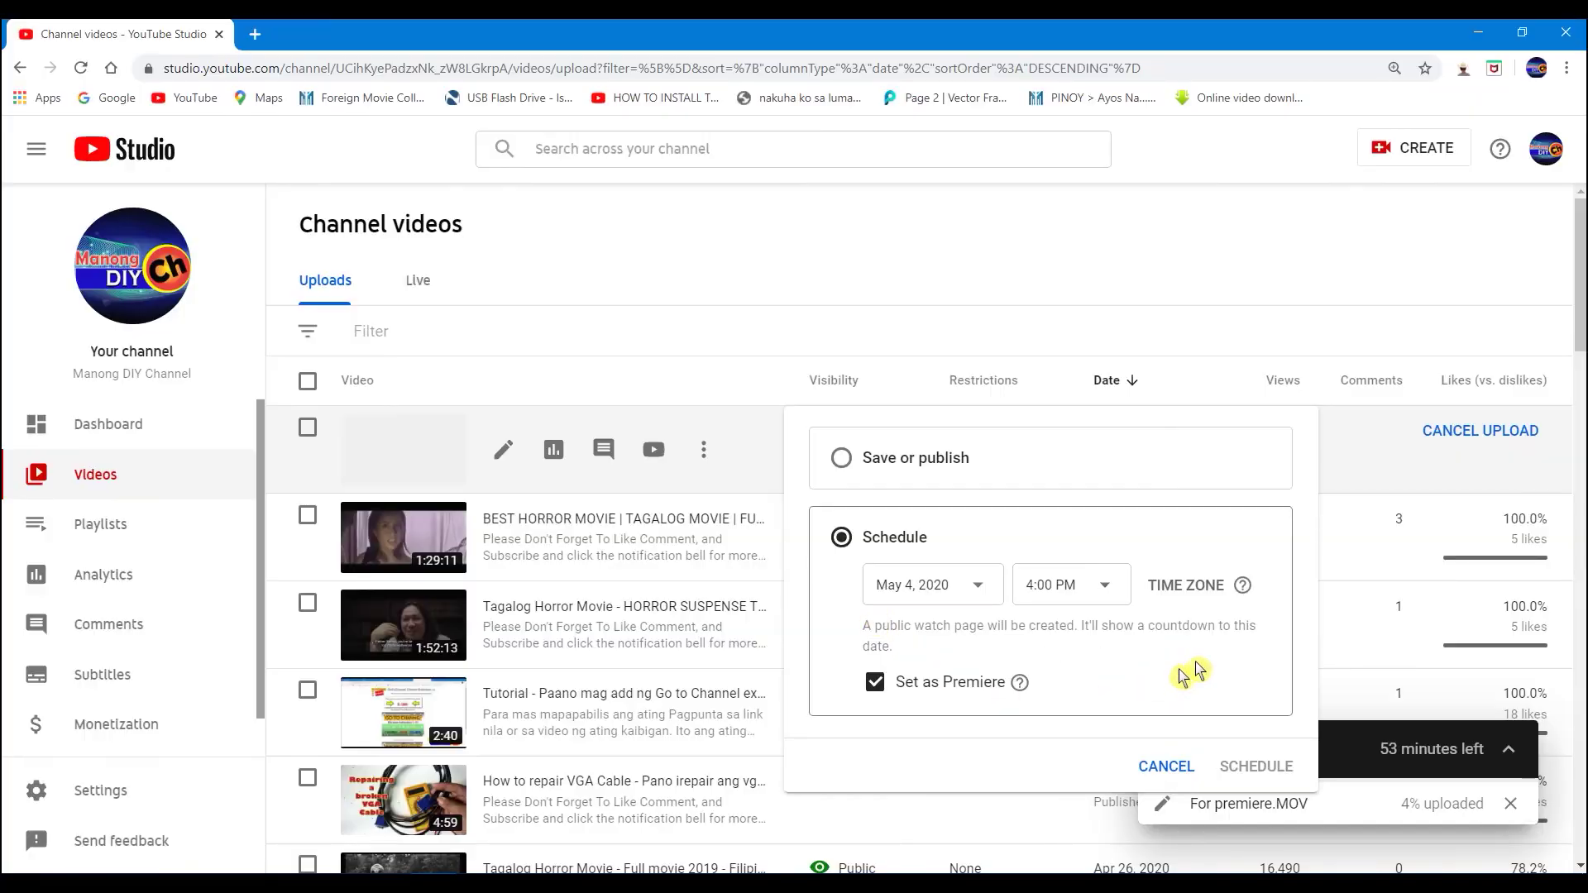
{"action": "left_click", "coordinate": [1241, 765]}
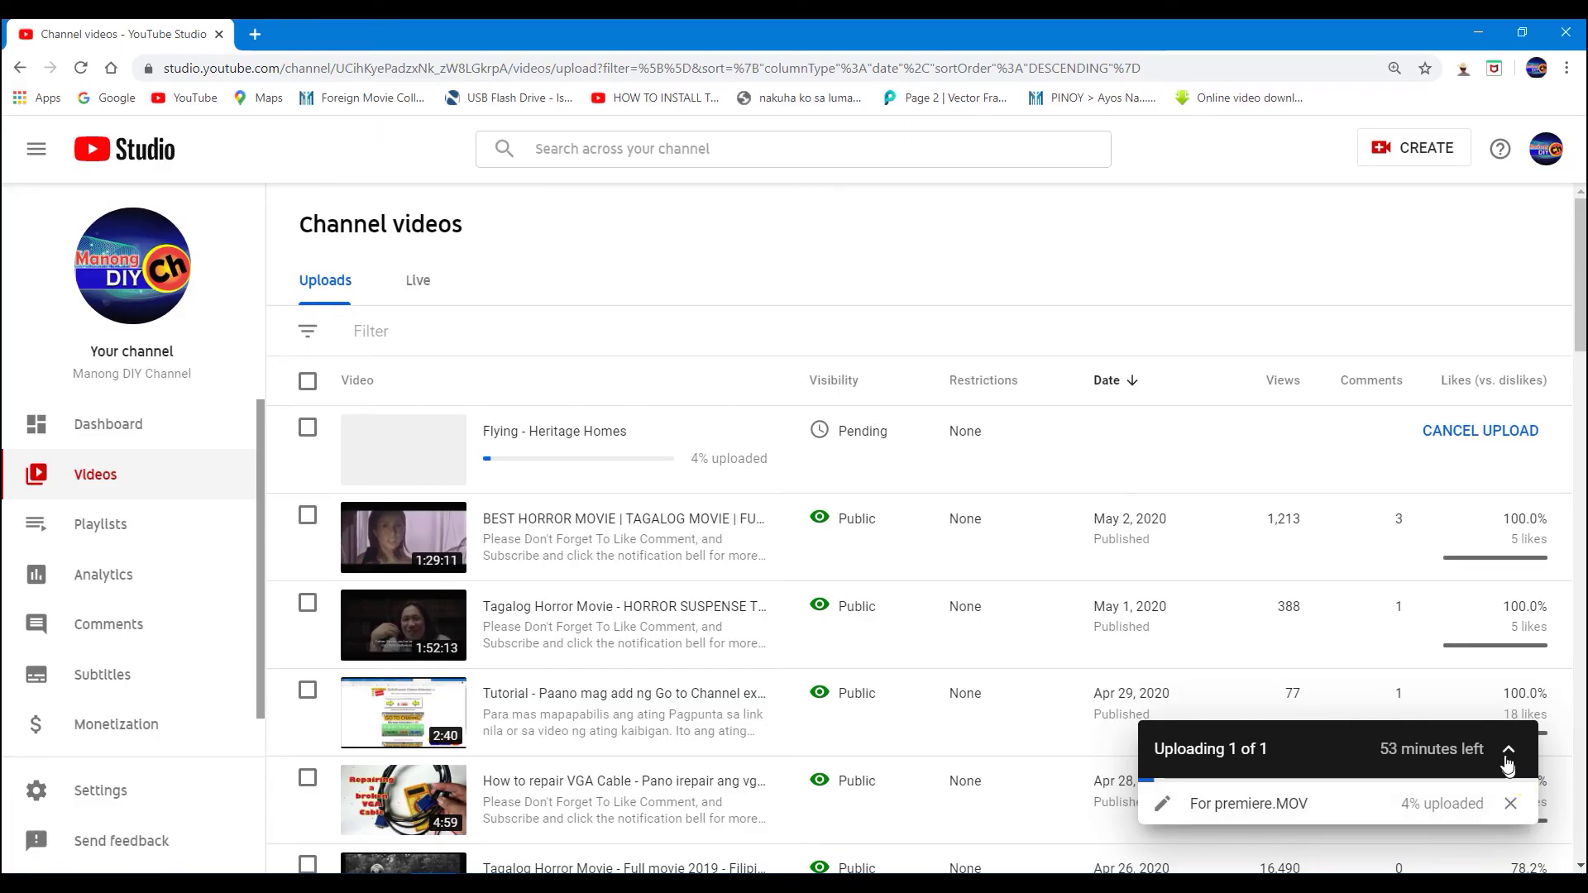
{"action": "left_click", "coordinate": [1510, 750]}
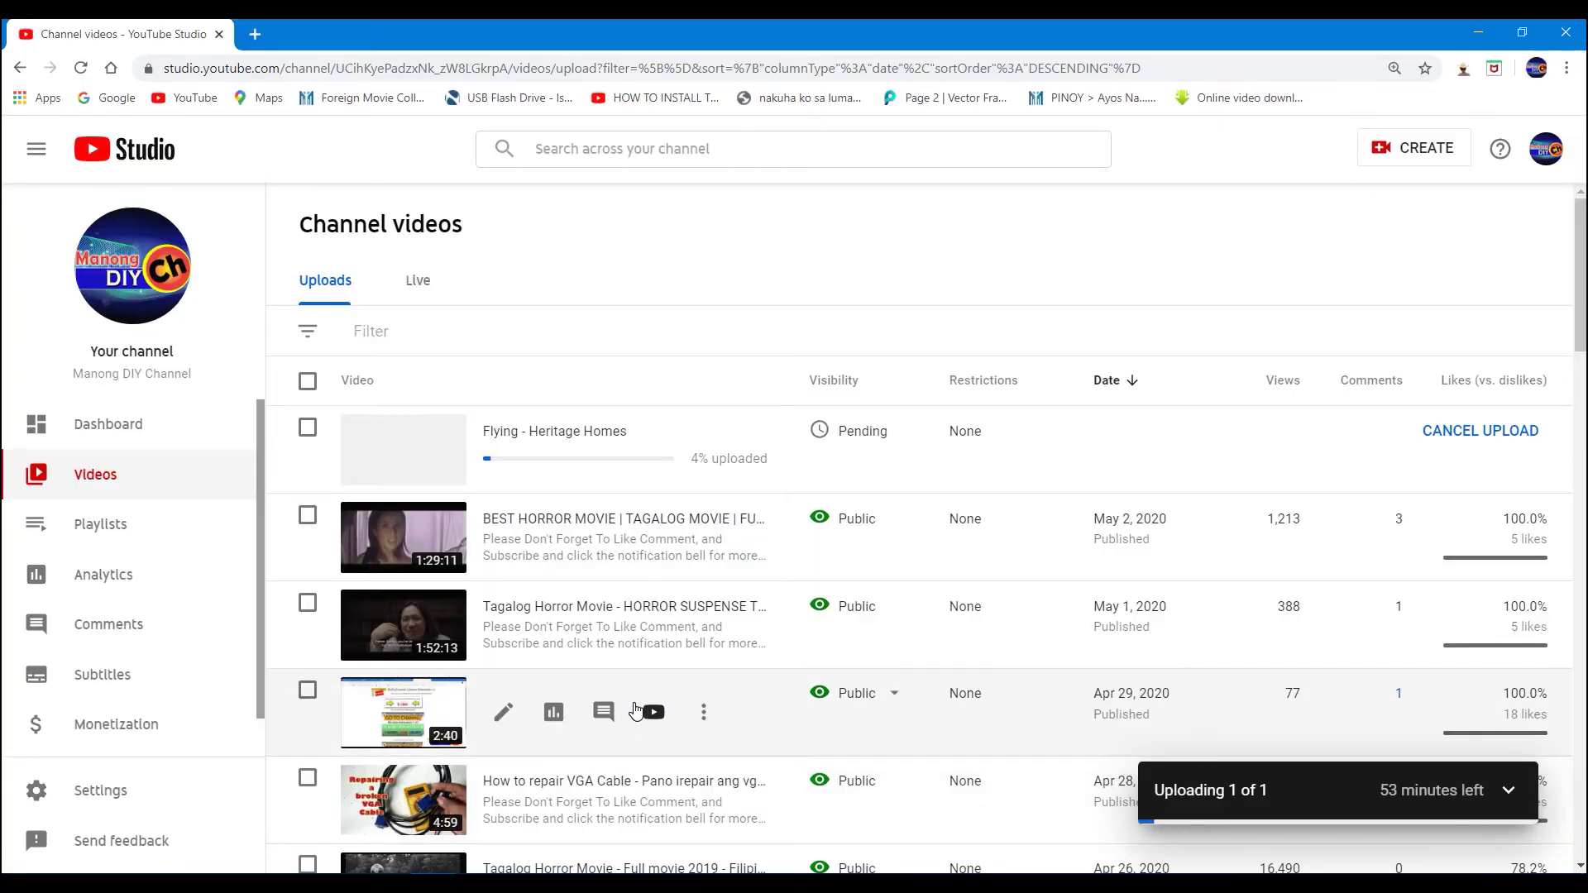
{"action": "left_click", "coordinate": [1508, 789]}
{"action": "left_click", "coordinate": [1516, 806]}
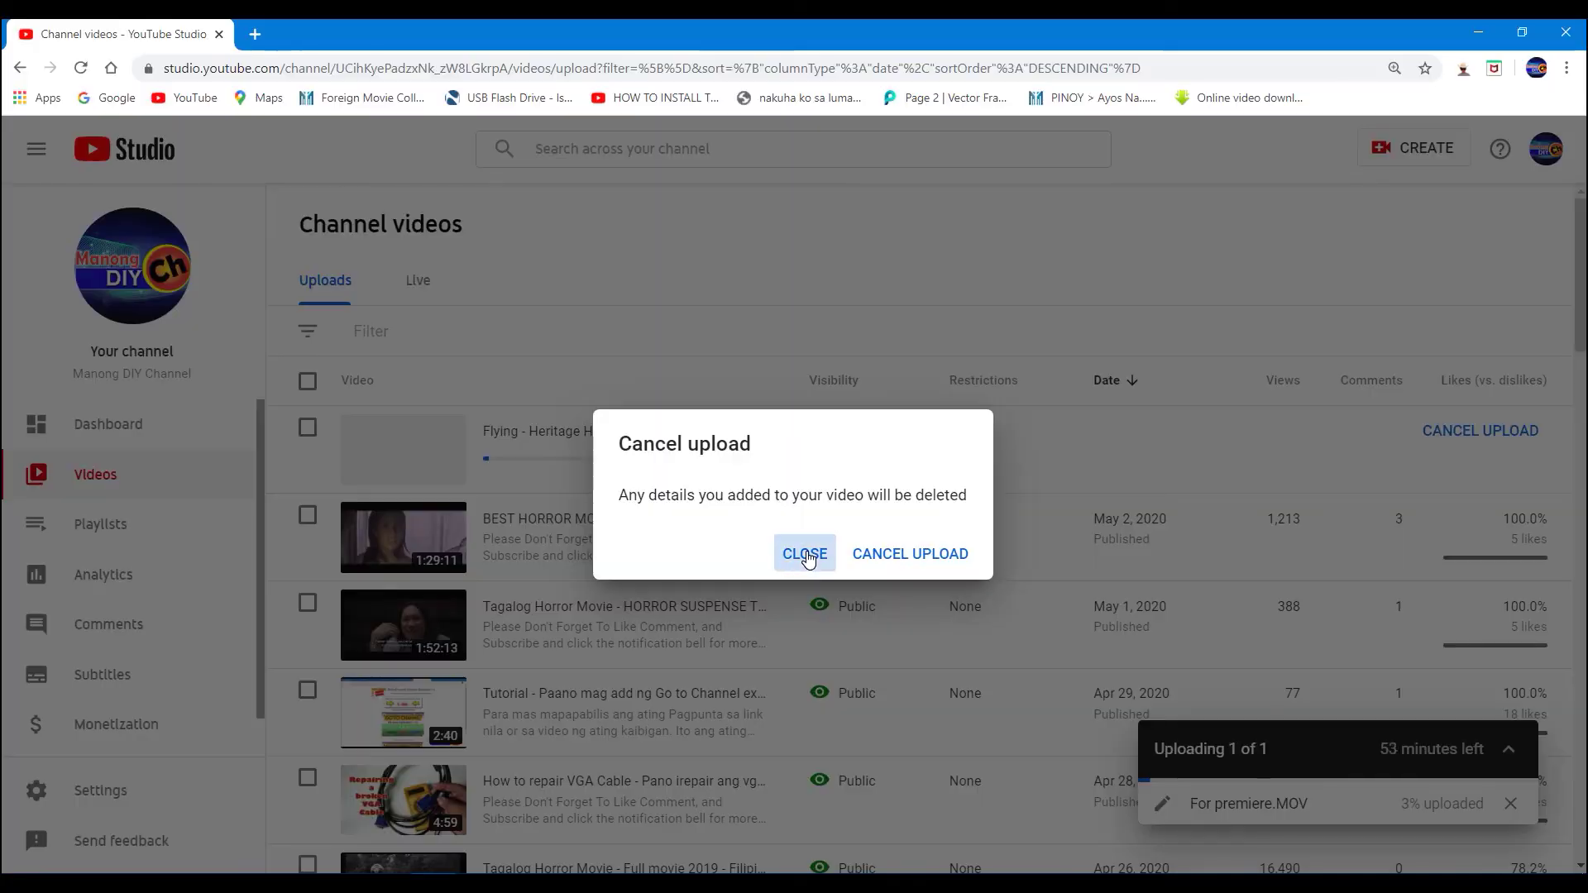
{"action": "left_click", "coordinate": [806, 556]}
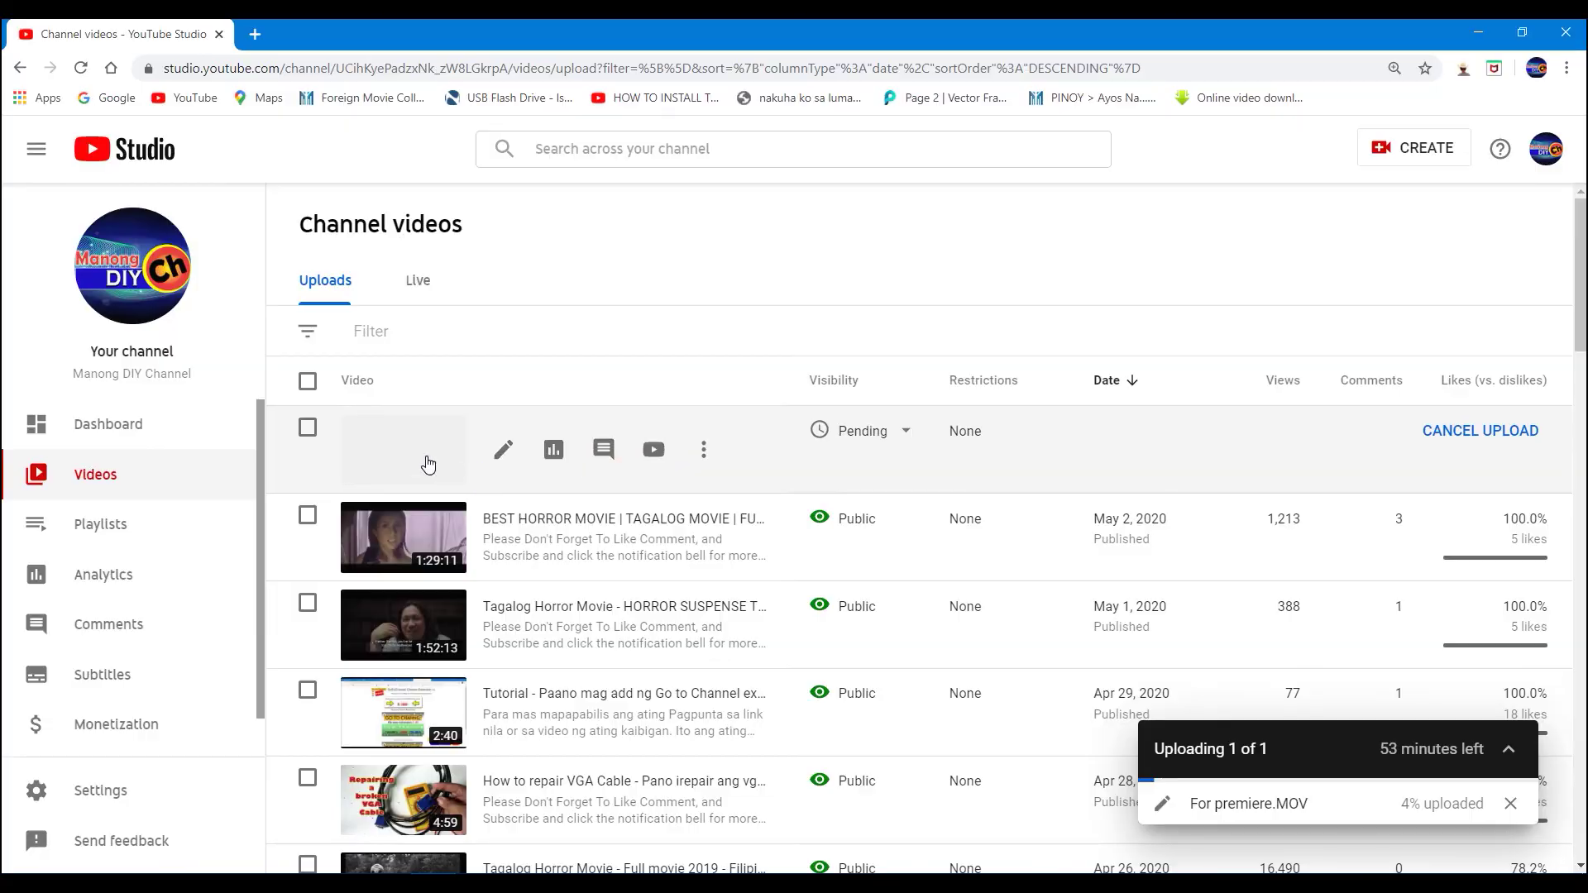